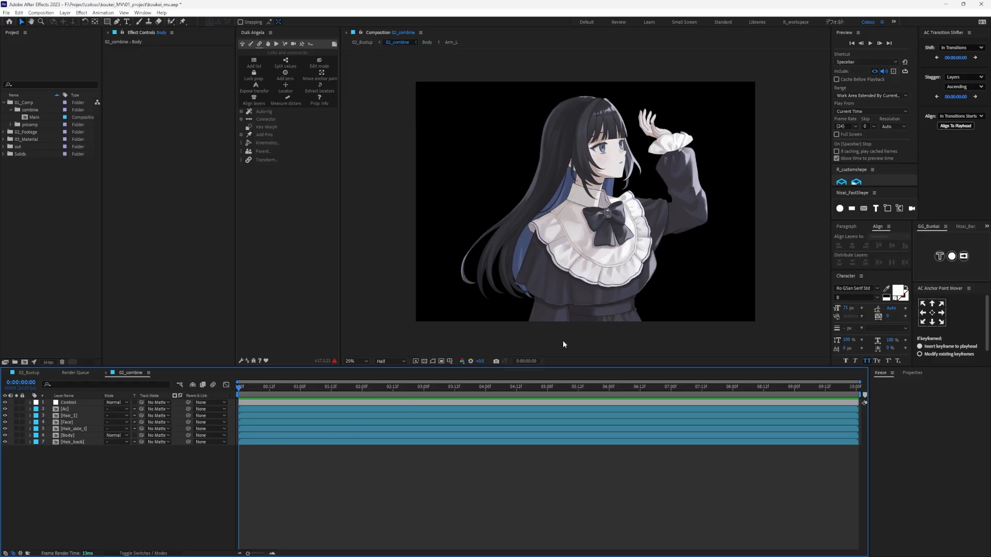
- Preview the 01_Main animation from the 02_Footage folder, then return to the 02_combine composition
{"action": "left_click", "coordinate": [550, 327]}
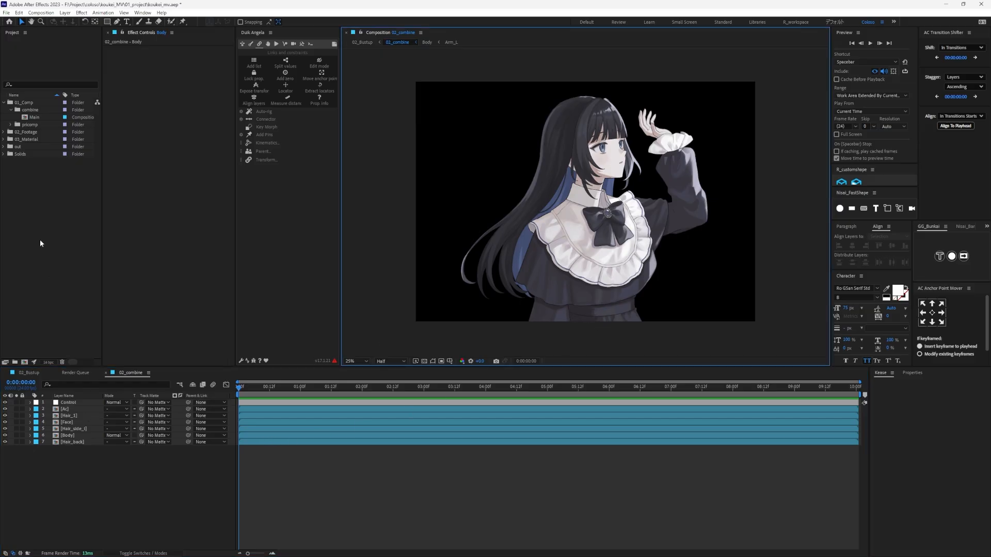
{"action": "left_click", "coordinate": [3, 132]}
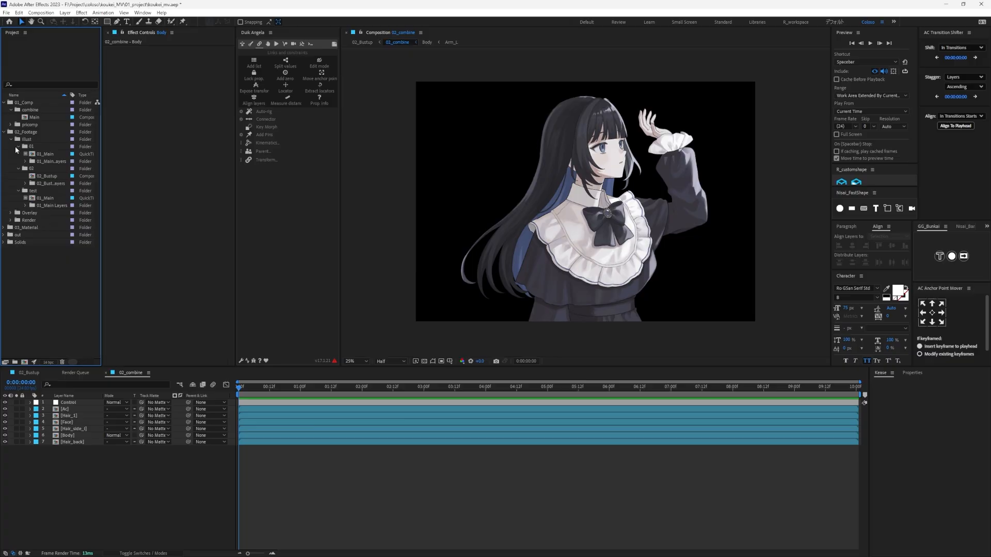
{"action": "double_click", "coordinate": [50, 156]}
{"action": "mouse_move", "coordinate": [247, 393]}
{"action": "left_mouse_down"}
{"action": "mouse_move", "coordinate": [360, 397]}
{"action": "mouse_move", "coordinate": [254, 402]}
{"action": "left_mouse_up"}
{"action": "key", "text": "space"}
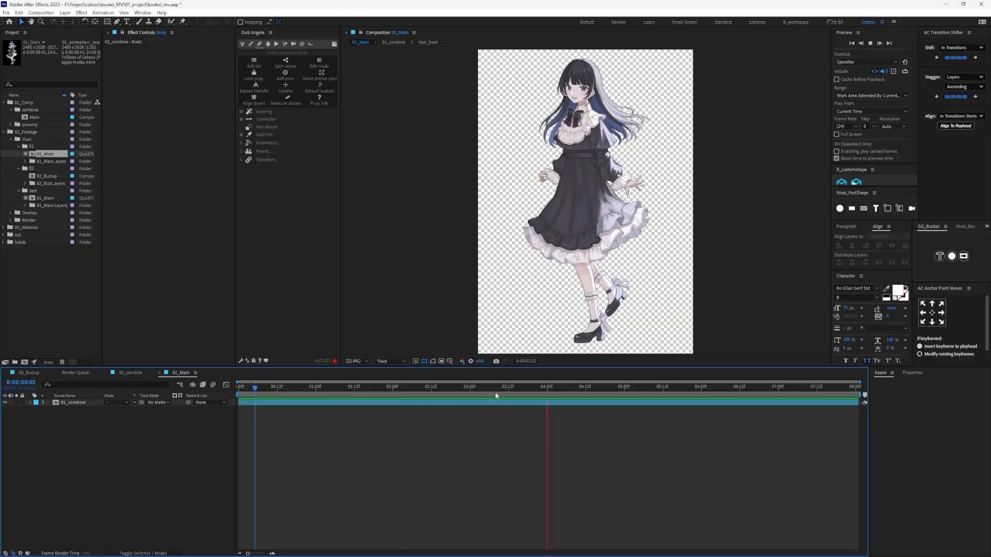
{"action": "key", "text": "space"}
{"action": "left_click_drag", "start_coordinate": [472, 411], "coordinate": [137, 438]}
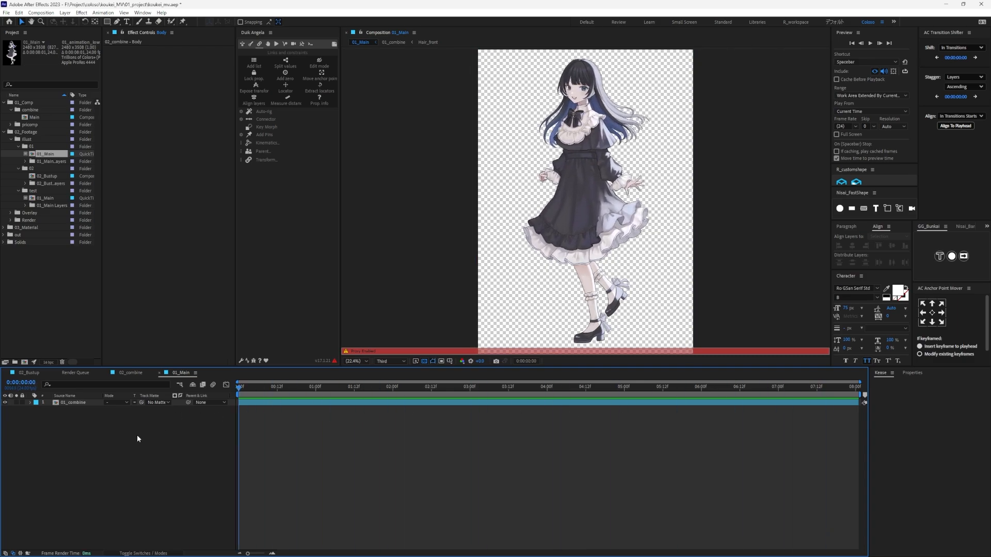
{"action": "left_click", "coordinate": [130, 372]}
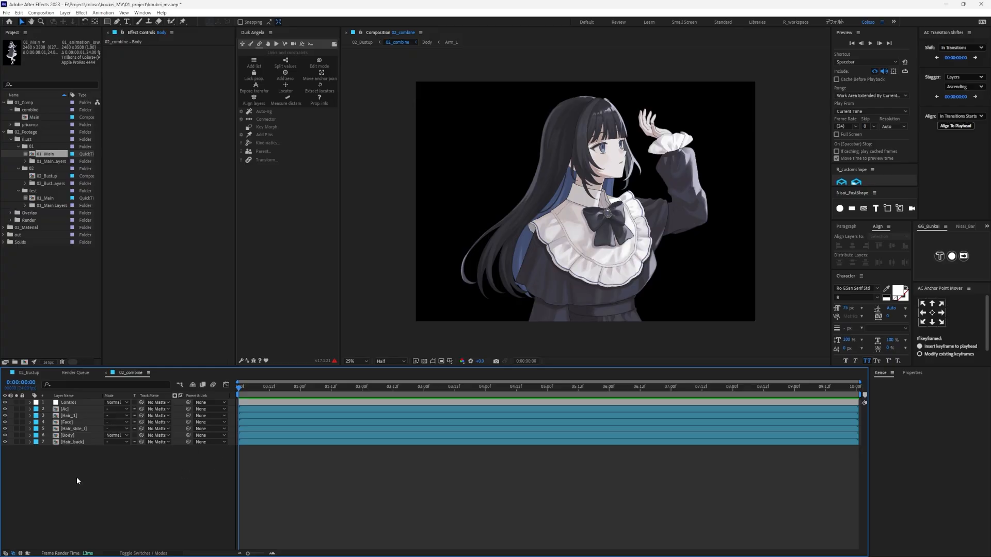
- Examine how the character is split into accessory, hair, face and body layers in the 02_combine composition
{"action": "left_click", "coordinate": [63, 424]}
{"action": "left_click", "coordinate": [70, 418]}
{"action": "left_click", "coordinate": [69, 423]}
{"action": "left_click", "coordinate": [71, 429]}
{"action": "left_click", "coordinate": [70, 437]}
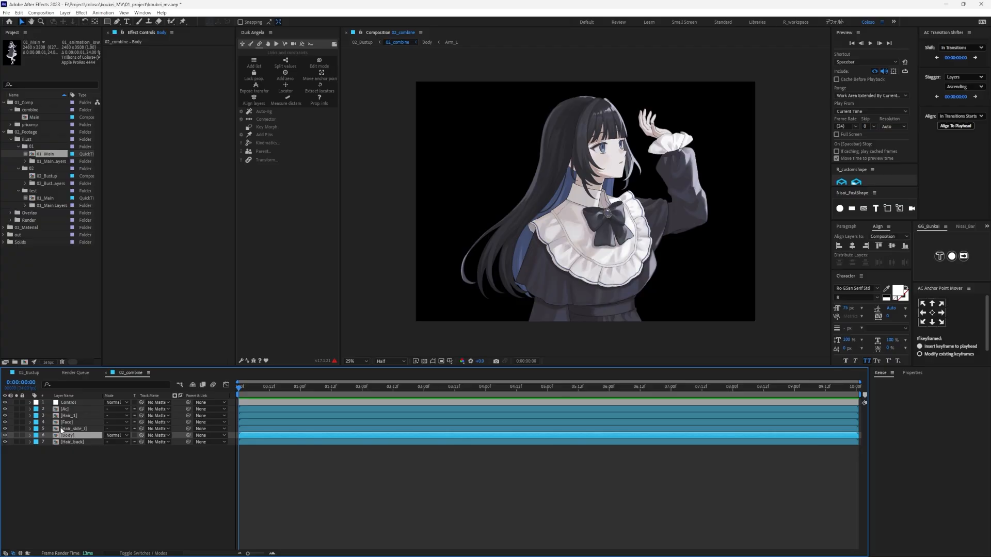
{"action": "left_click", "coordinate": [71, 429]}
{"action": "left_click", "coordinate": [71, 422]}
{"action": "left_click", "coordinate": [72, 415]}
{"action": "left_click", "coordinate": [72, 409]}
{"action": "left_click", "coordinate": [72, 403]}
{"action": "left_click", "coordinate": [74, 409]}
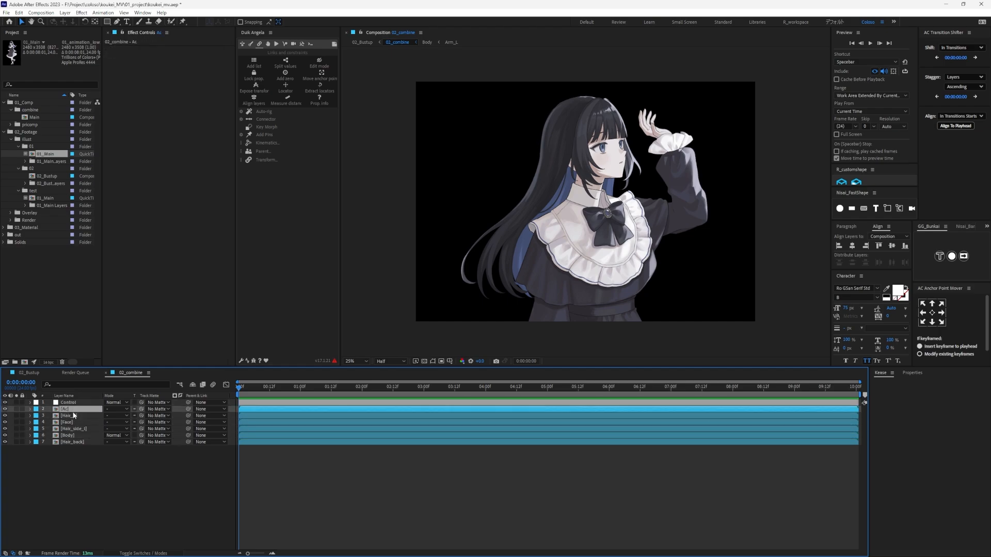
{"action": "left_click", "coordinate": [71, 415]}
{"action": "left_click", "coordinate": [71, 436]}
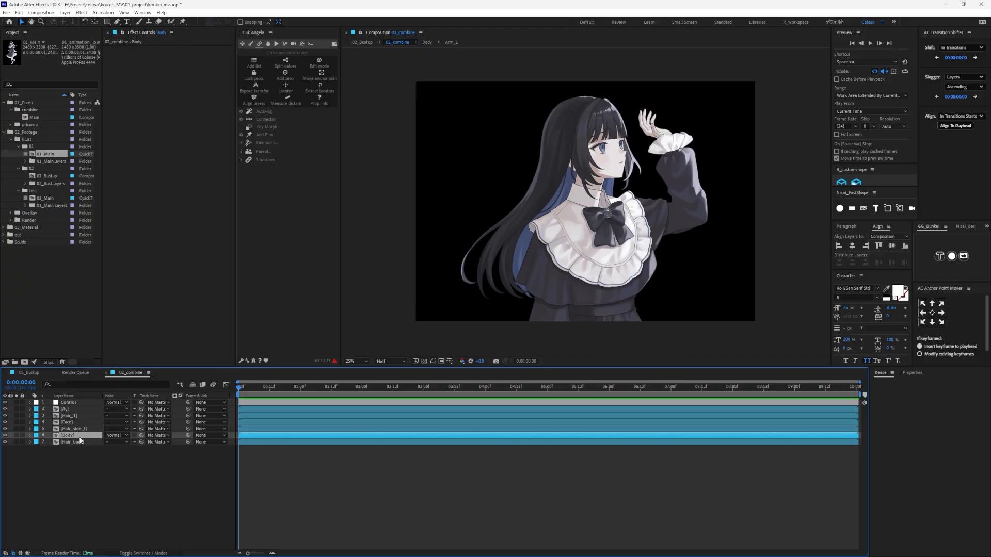
{"action": "left_click", "coordinate": [661, 209]}
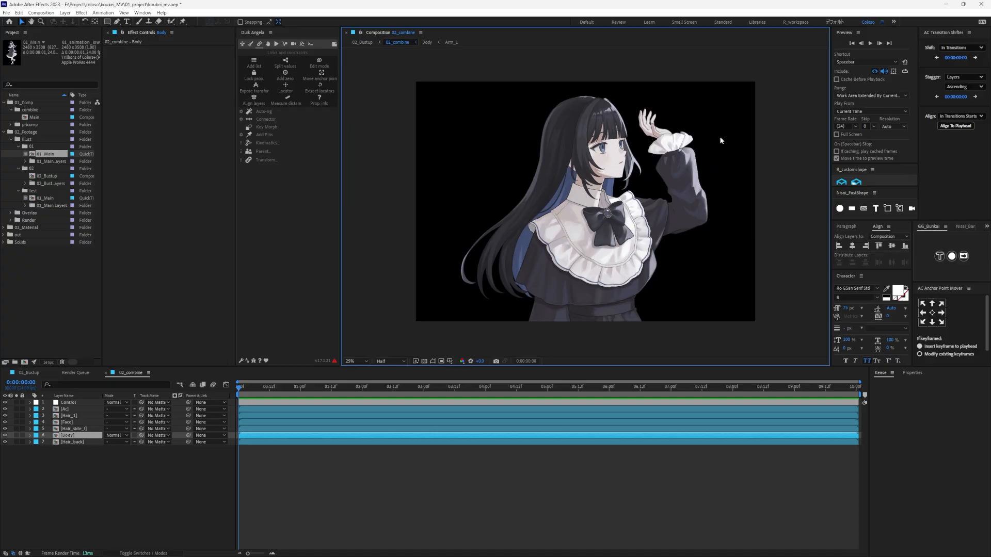
- Examine the arm layers in the Body precomposition and look inside the nested Arm_L precomposition
{"action": "double_click", "coordinate": [67, 436]}
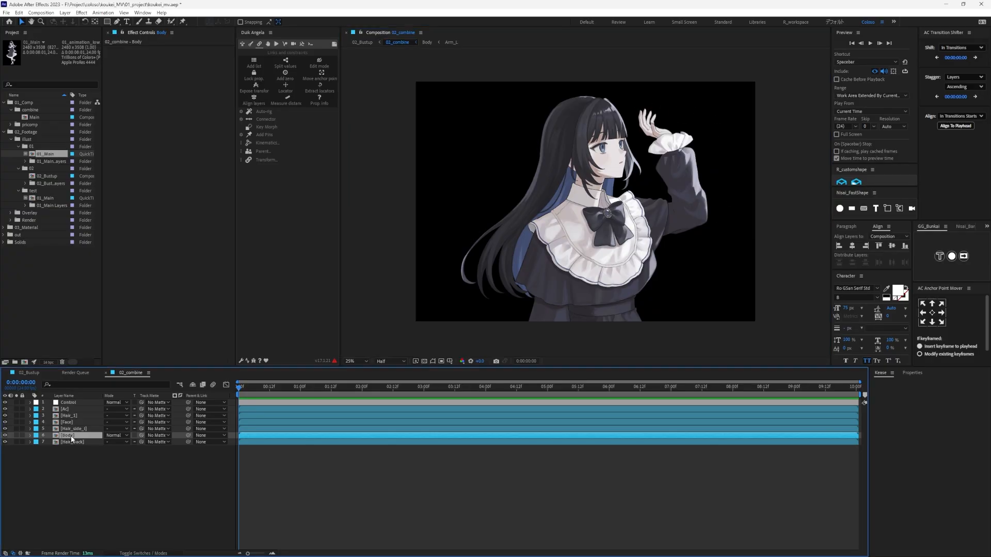
{"action": "left_click", "coordinate": [130, 373]}
{"action": "left_click", "coordinate": [258, 464]}
{"action": "left_click_drag", "start_coordinate": [316, 388], "coordinate": [202, 395]}
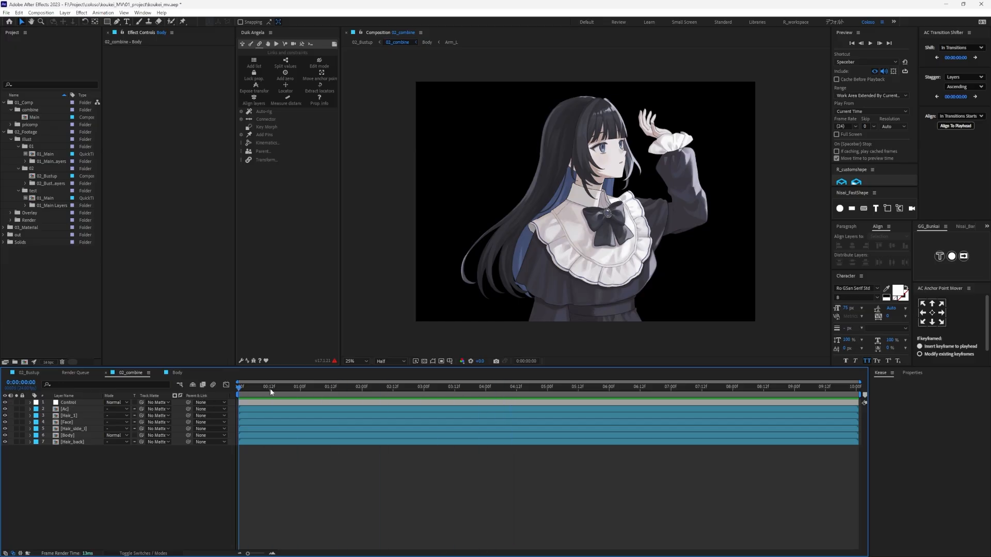
{"action": "left_click", "coordinate": [175, 373]}
{"action": "left_click", "coordinate": [78, 416]}
{"action": "left_click", "coordinate": [81, 409]}
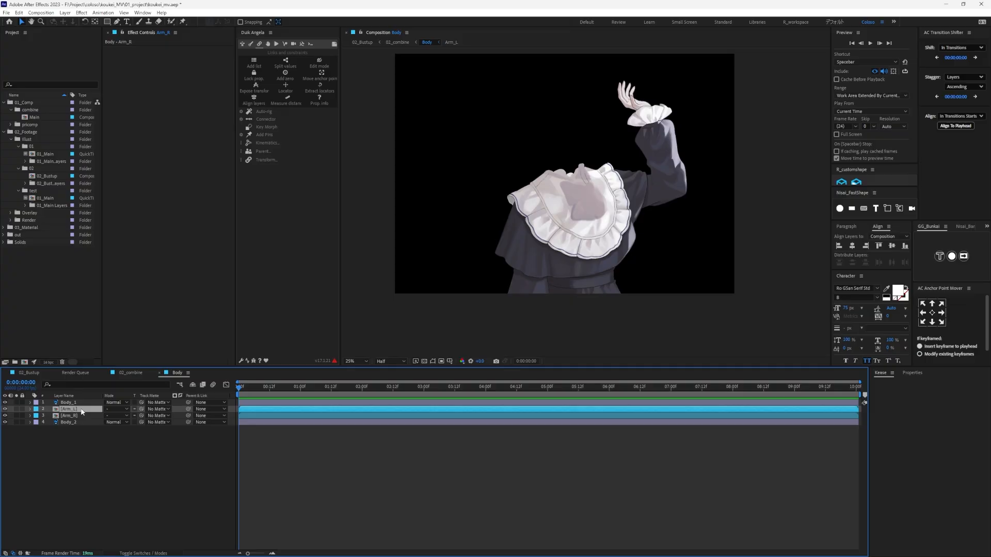
{"action": "left_click", "coordinate": [16, 409]}
{"action": "left_click", "coordinate": [16, 409]}
{"action": "double_click", "coordinate": [91, 409]}
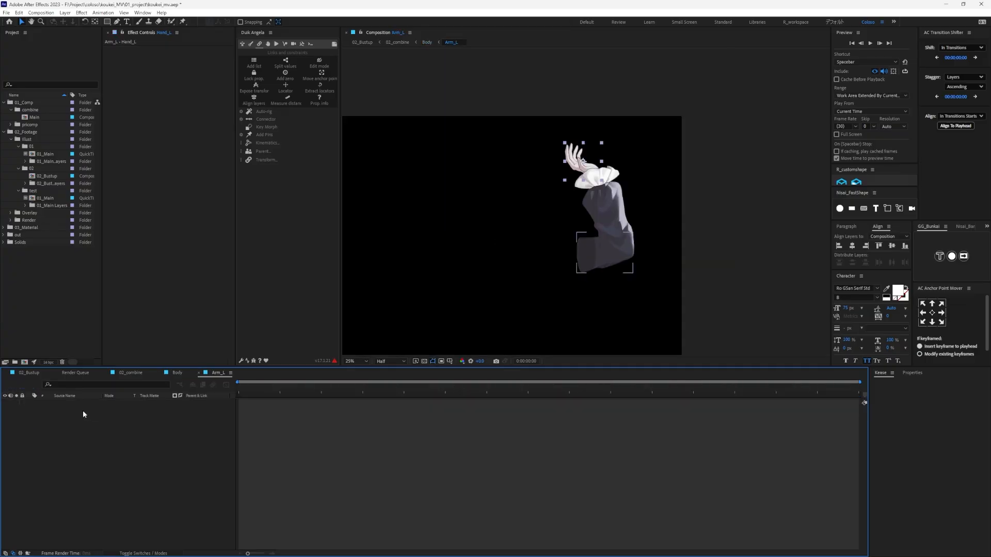
{"action": "left_click", "coordinate": [110, 448]}
- Go back to 02_combine and open Arm_L through the Body precomposition
{"action": "left_click", "coordinate": [141, 373]}
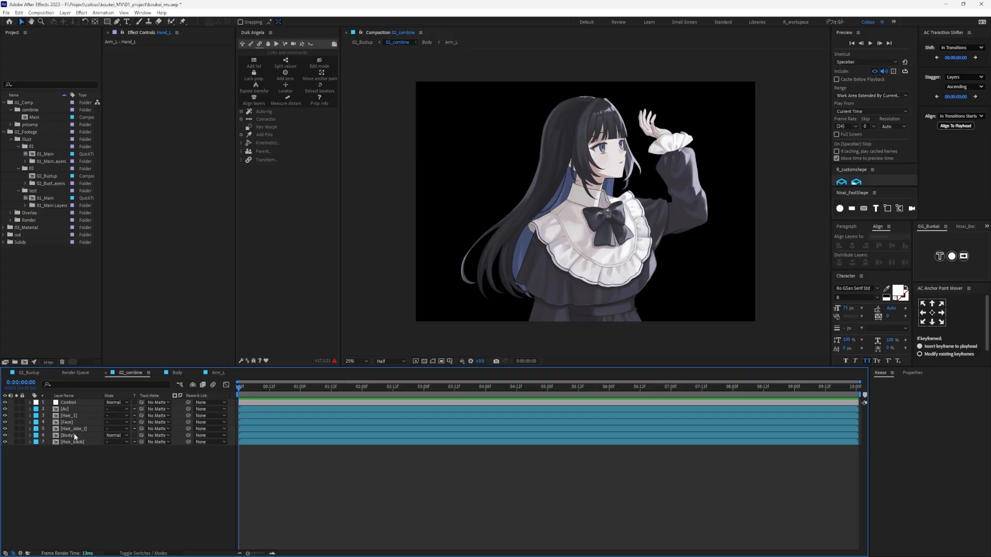
{"action": "double_click", "coordinate": [67, 435]}
{"action": "double_click", "coordinate": [75, 410]}
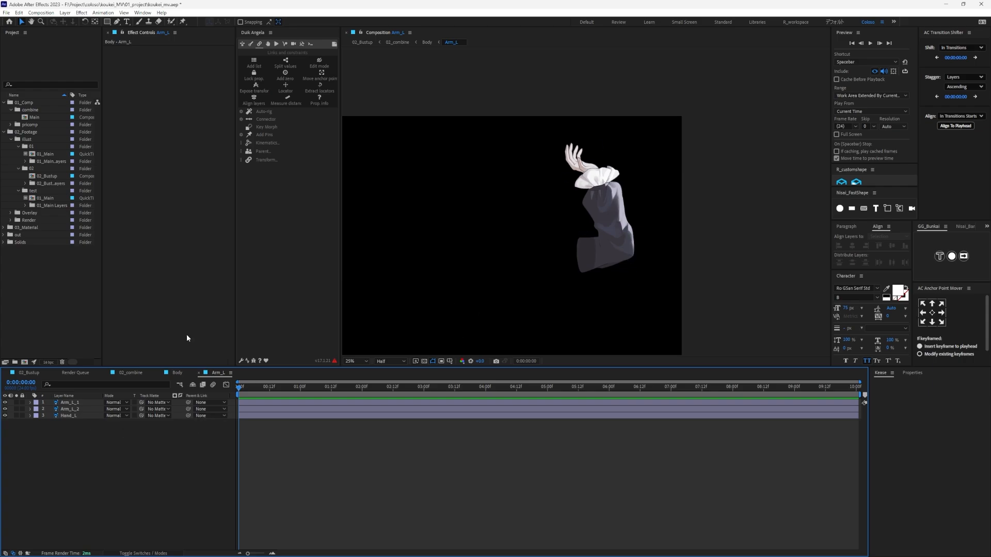
- Try moving the Arm_L_1 sleeve layer relative to the upper arm piece
{"action": "left_click", "coordinate": [73, 409]}
{"action": "left_click", "coordinate": [78, 403], "text": "shift"}
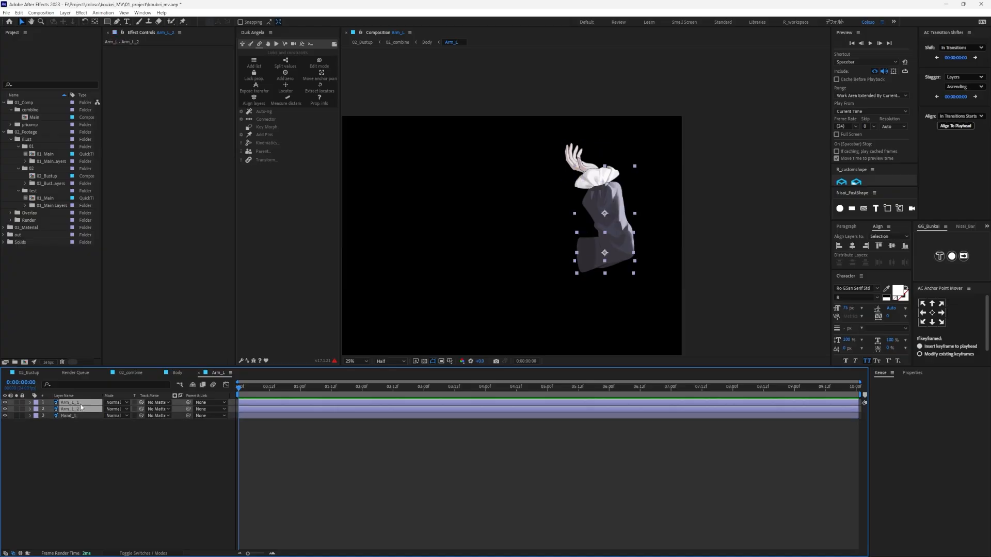
{"action": "left_click_drag", "start_coordinate": [594, 231], "coordinate": [631, 239]}
{"action": "left_click", "coordinate": [65, 437]}
{"action": "left_click", "coordinate": [83, 409]}
{"action": "left_click", "coordinate": [80, 403]}
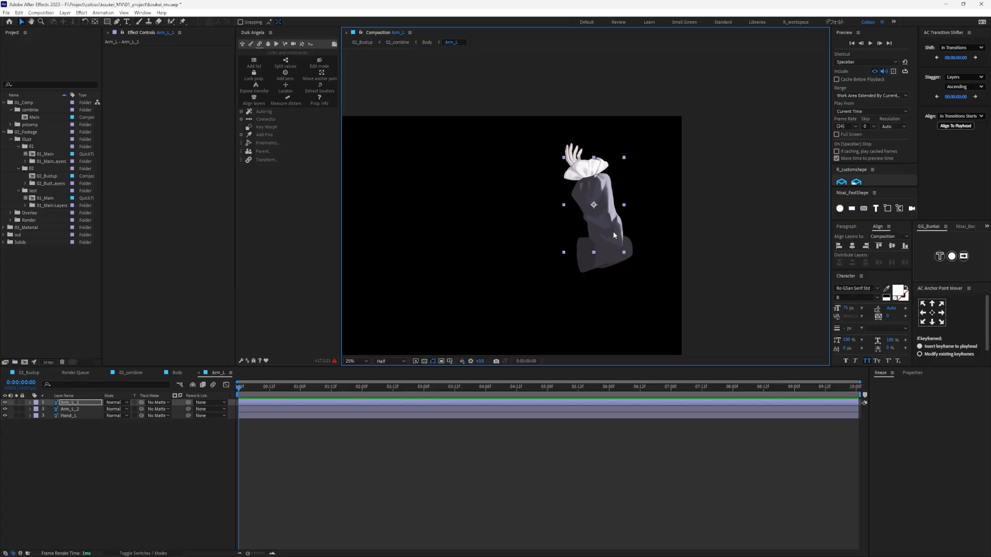
{"action": "left_click", "coordinate": [160, 478]}
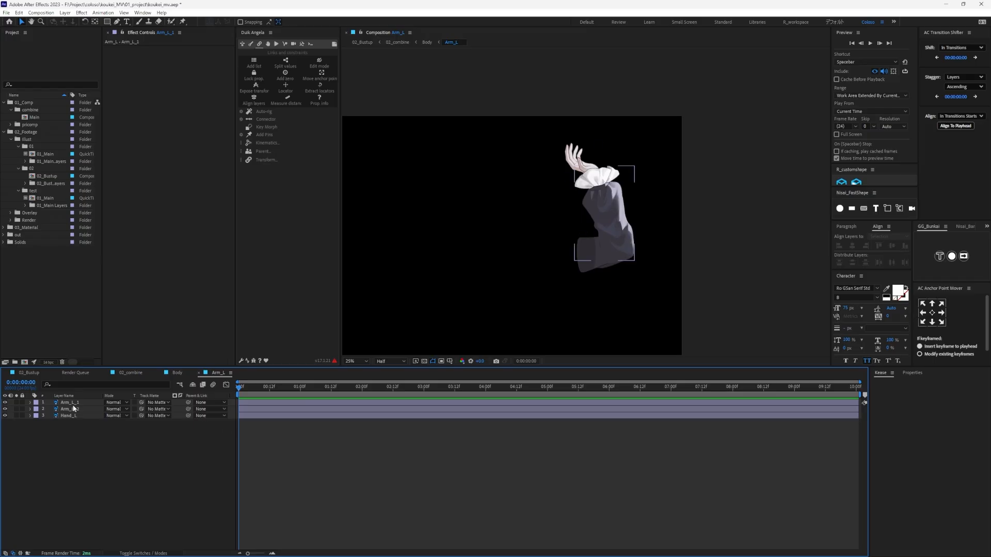
{"action": "mouse_move", "coordinate": [605, 226]}
{"action": "left_mouse_down"}
{"action": "mouse_move", "coordinate": [500, 231]}
{"action": "mouse_move", "coordinate": [579, 203]}
{"action": "mouse_move", "coordinate": [592, 219]}
{"action": "mouse_move", "coordinate": [607, 216]}
{"action": "mouse_move", "coordinate": [608, 232]}
{"action": "mouse_move", "coordinate": [616, 227]}
{"action": "mouse_move", "coordinate": [601, 222]}
{"action": "left_mouse_up"}
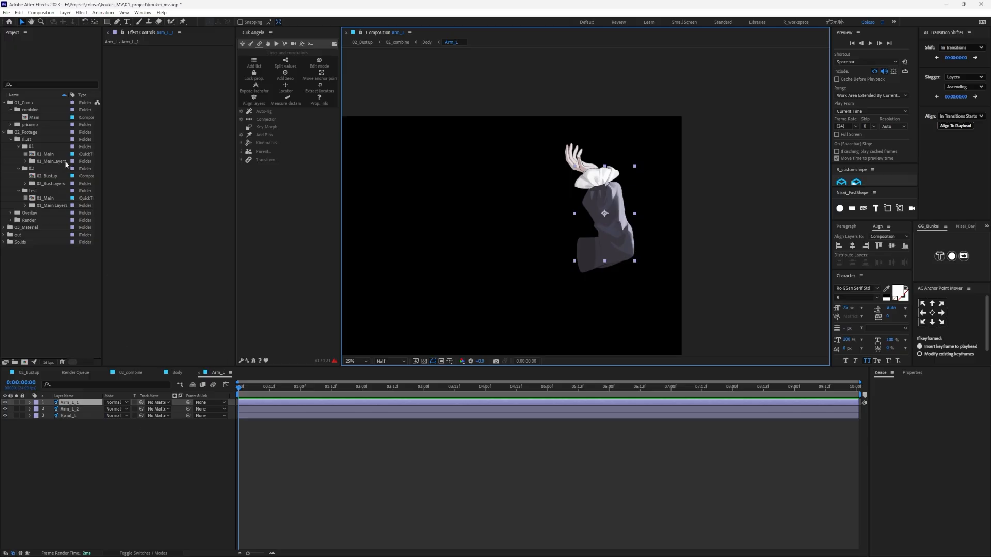
- Scrub through the finished 01_Main animation for reference, then return to the Arm_L composition
{"action": "double_click", "coordinate": [49, 153]}
{"action": "left_click_drag", "start_coordinate": [242, 388], "coordinate": [497, 397]}
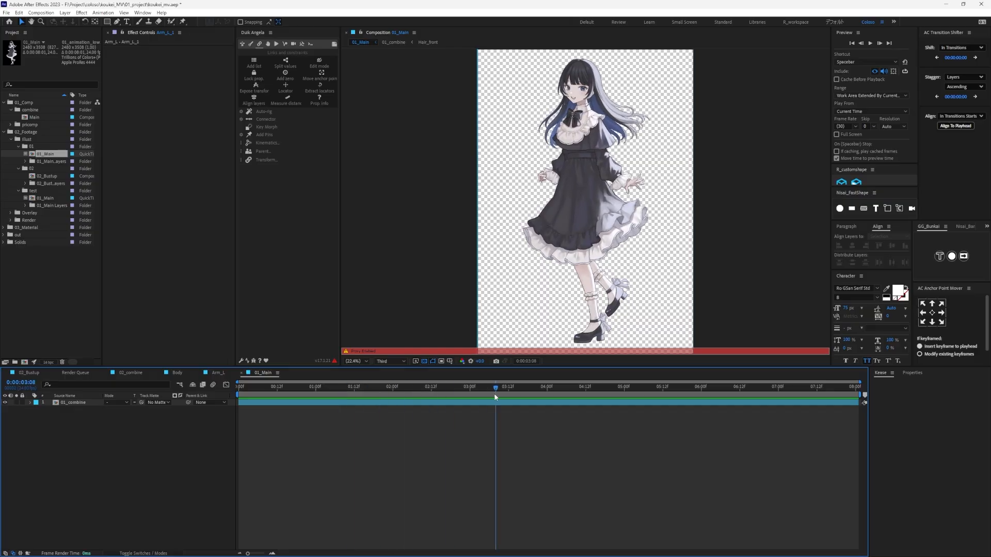
{"action": "left_click", "coordinate": [241, 372]}
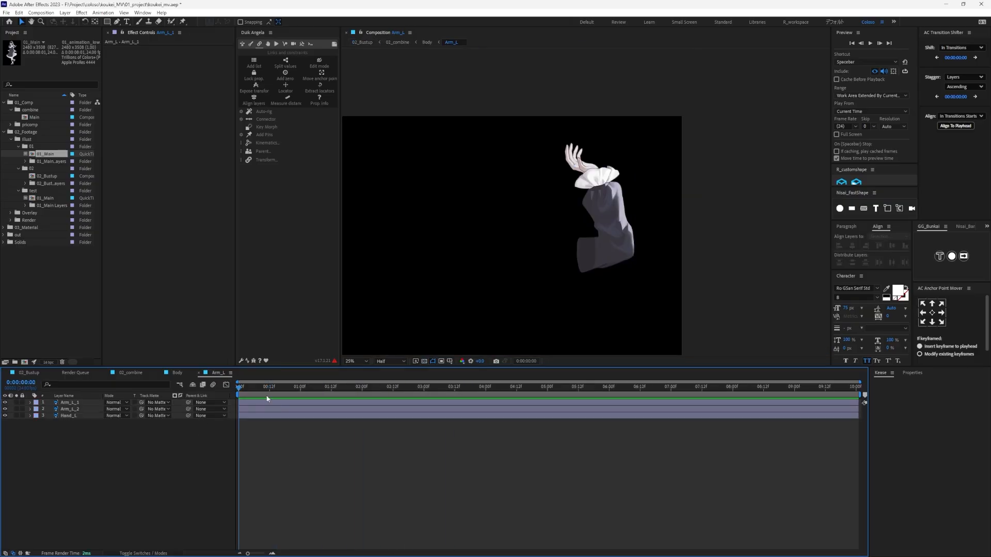
- Examine the Arm_L_1, Arm_L_2 and Hand_L layers one by one, then clear the selection
{"action": "left_click", "coordinate": [78, 408]}
{"action": "left_click", "coordinate": [87, 403]}
{"action": "left_click", "coordinate": [85, 409]}
{"action": "left_click", "coordinate": [72, 403]}
{"action": "left_click", "coordinate": [74, 409]}
{"action": "left_click", "coordinate": [72, 416]}
{"action": "left_click", "coordinate": [76, 410]}
{"action": "left_click", "coordinate": [85, 403]}
{"action": "left_click", "coordinate": [81, 409]}
{"action": "left_click", "coordinate": [79, 416]}
{"action": "left_click", "coordinate": [80, 410]}
{"action": "left_click", "coordinate": [81, 404]}
{"action": "left_click", "coordinate": [92, 456]}
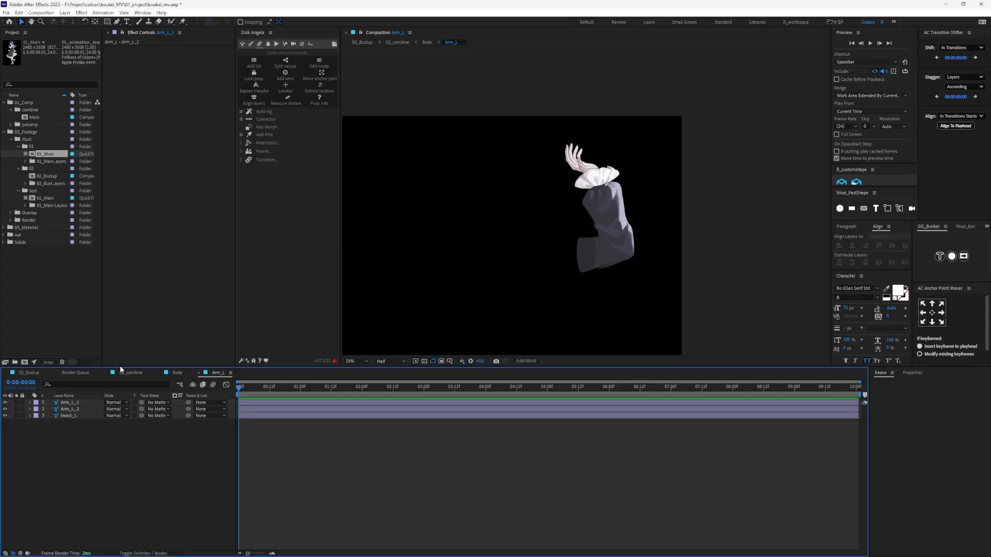
{"action": "left_click", "coordinate": [116, 22]}
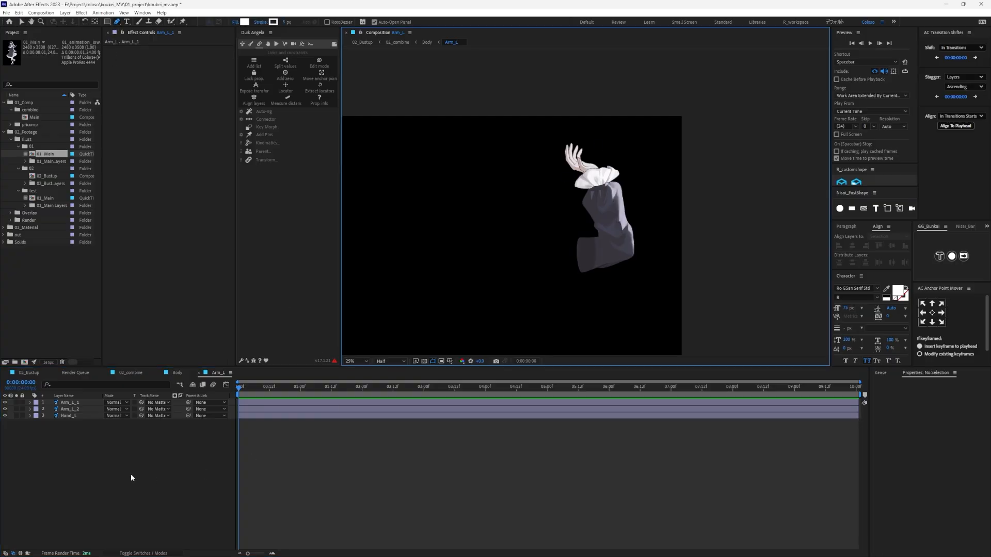
{"action": "left_click", "coordinate": [73, 469]}
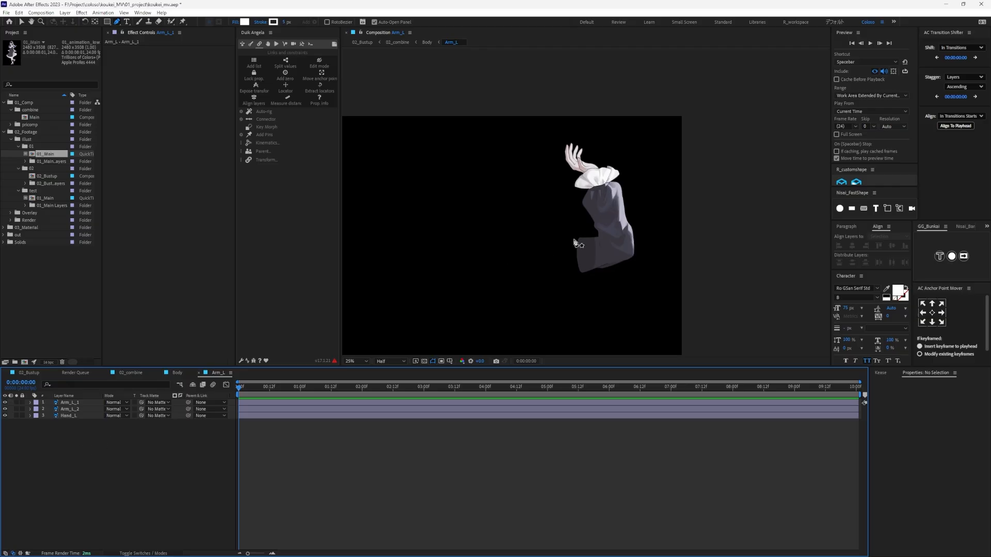
{"action": "left_click", "coordinate": [22, 21]}
{"action": "left_click", "coordinate": [231, 436]}
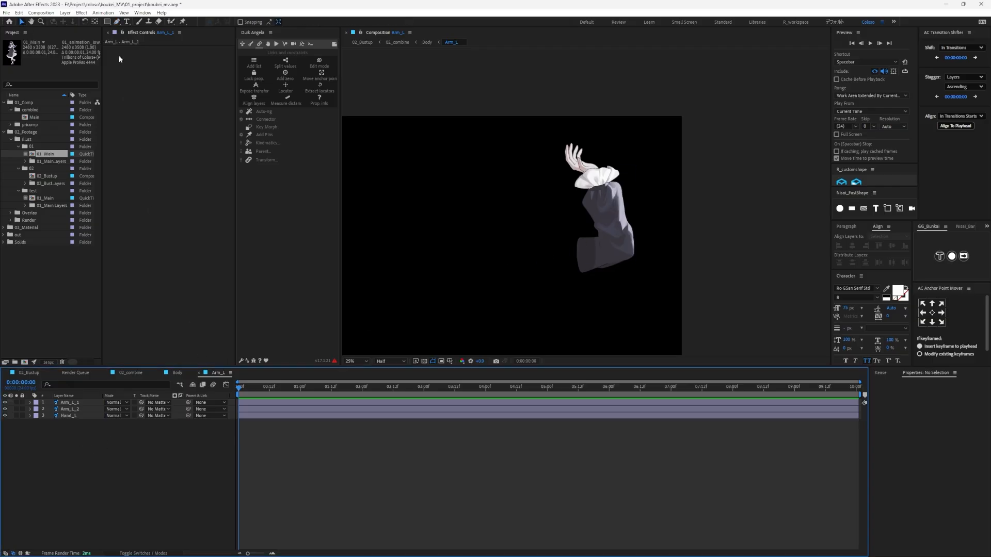
{"action": "left_click", "coordinate": [117, 22]}
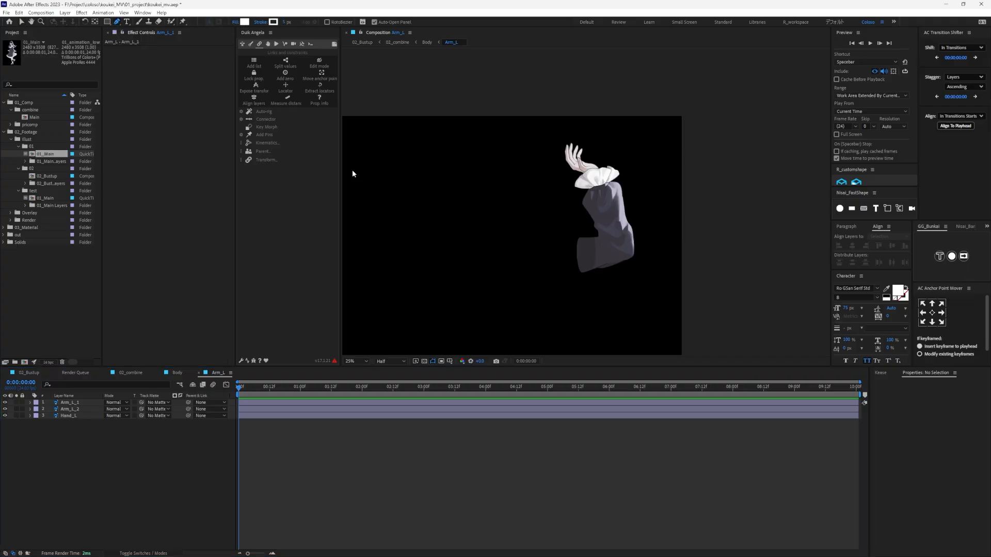
{"action": "left_click", "coordinate": [21, 22]}
- Draw a four-point Pen path on a new shape layer, from the upper arm's end through the elbow and cuff to the hand
{"action": "key", "text": "g"}
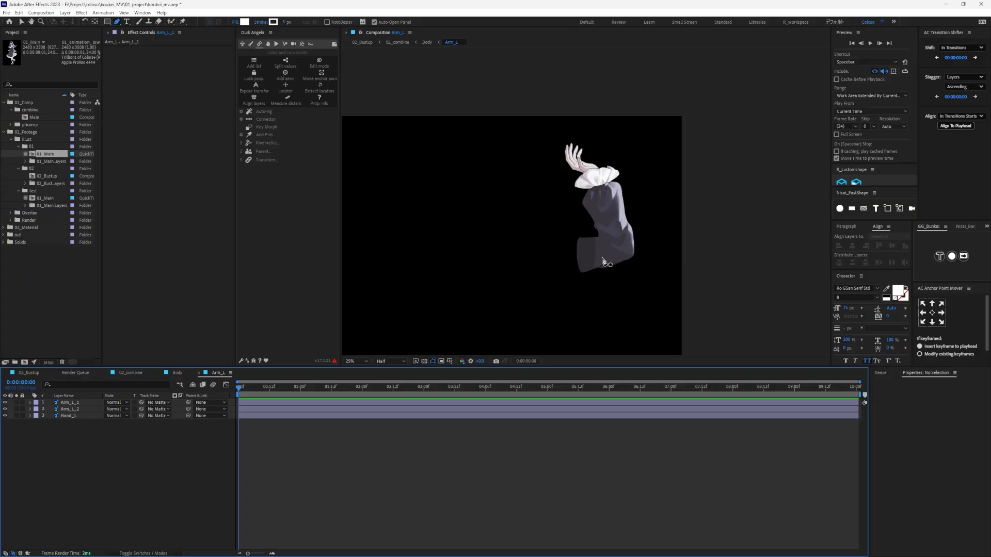
{"action": "scroll", "coordinate": [602, 258], "scroll_direction": "up", "scroll_amount": 2}
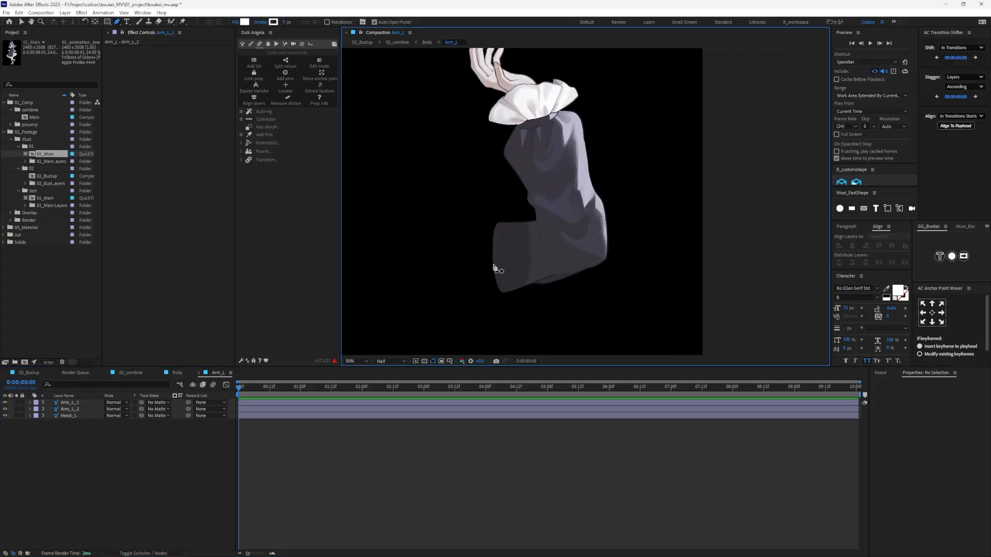
{"action": "left_click", "coordinate": [493, 263]}
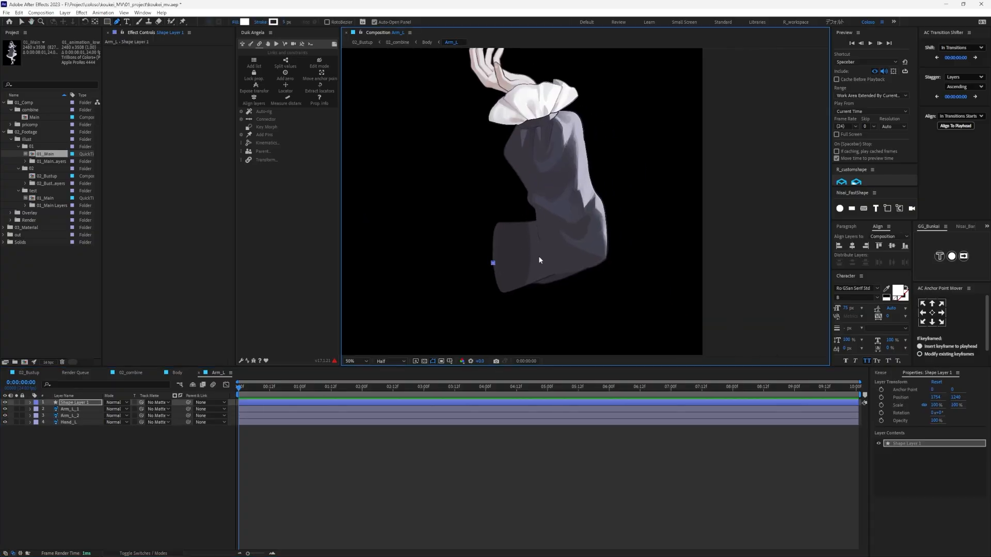
{"action": "left_click", "coordinate": [579, 243]}
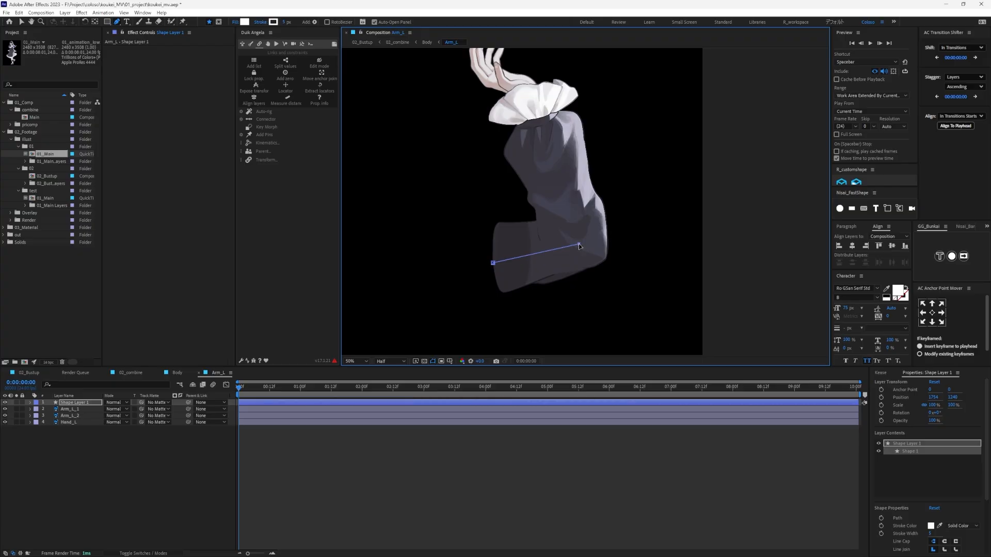
{"action": "left_click_drag", "start_coordinate": [574, 243], "coordinate": [582, 266]}
{"action": "key", "text": "ctrl+z"}
{"action": "left_click", "coordinate": [589, 269]}
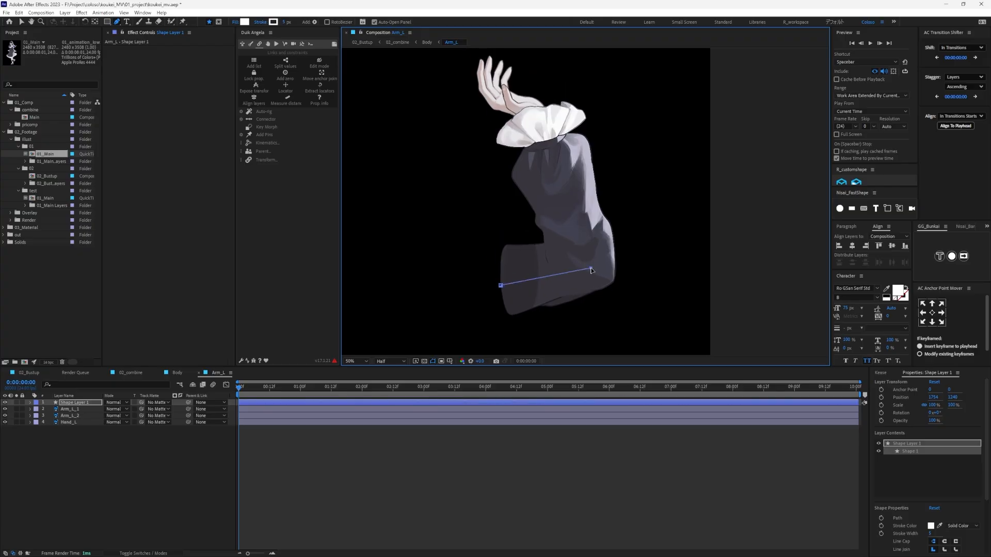
{"action": "left_click", "coordinate": [548, 137]}
{"action": "key", "text": "ctrl+z"}
{"action": "left_click", "coordinate": [548, 127]}
{"action": "left_click", "coordinate": [520, 106]}
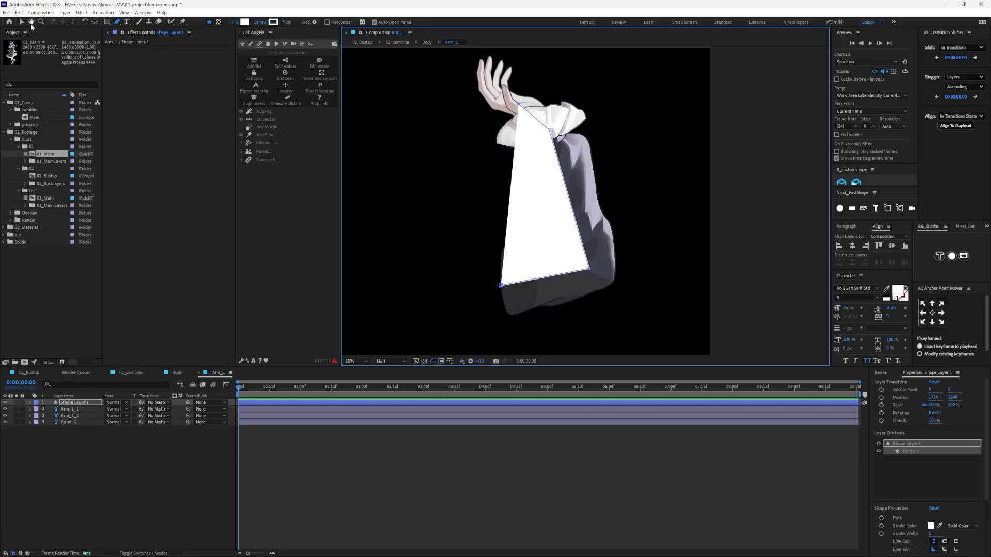
- Set the arm guide path's fill to None
{"action": "left_click", "coordinate": [23, 24]}
{"action": "left_click", "coordinate": [296, 24]}
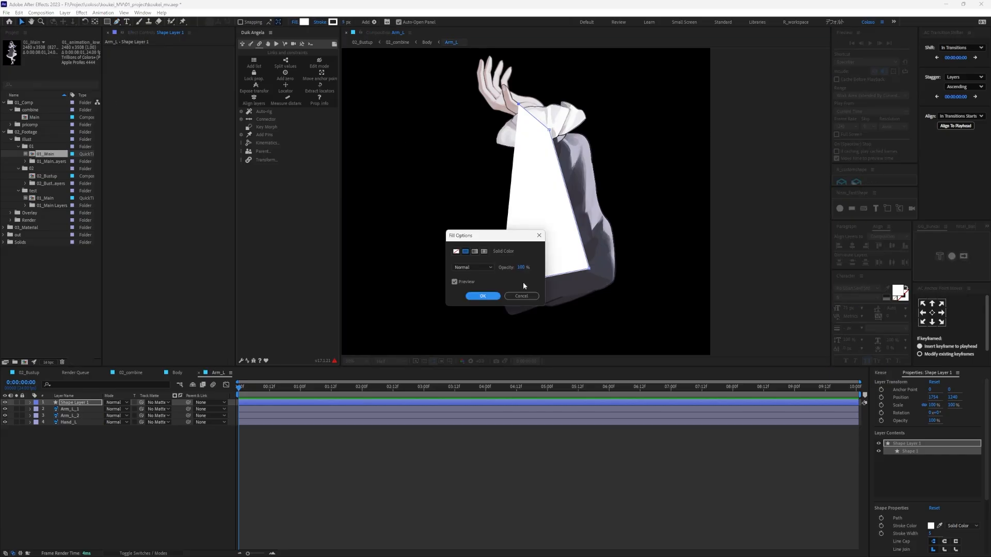
{"action": "left_click", "coordinate": [508, 293]}
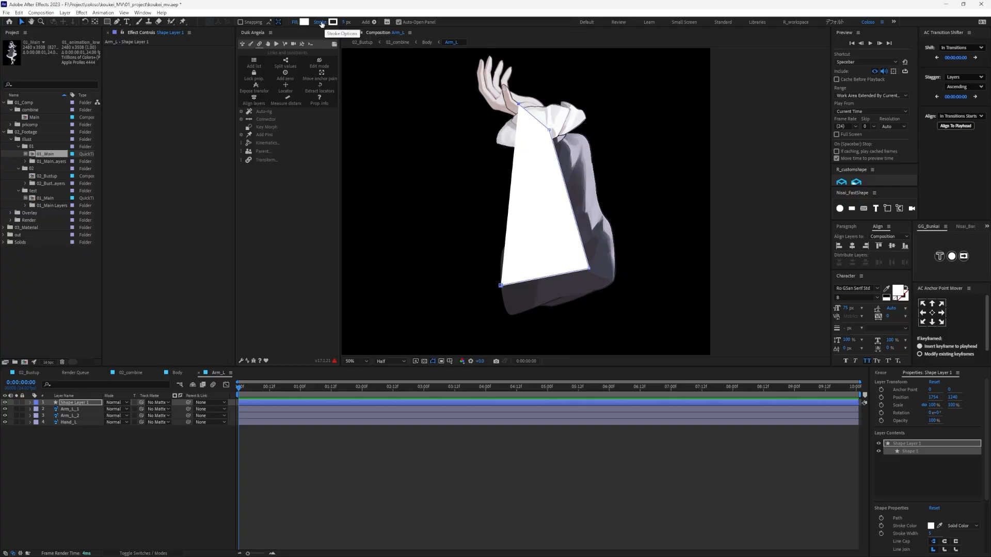
{"action": "left_click", "coordinate": [295, 24]}
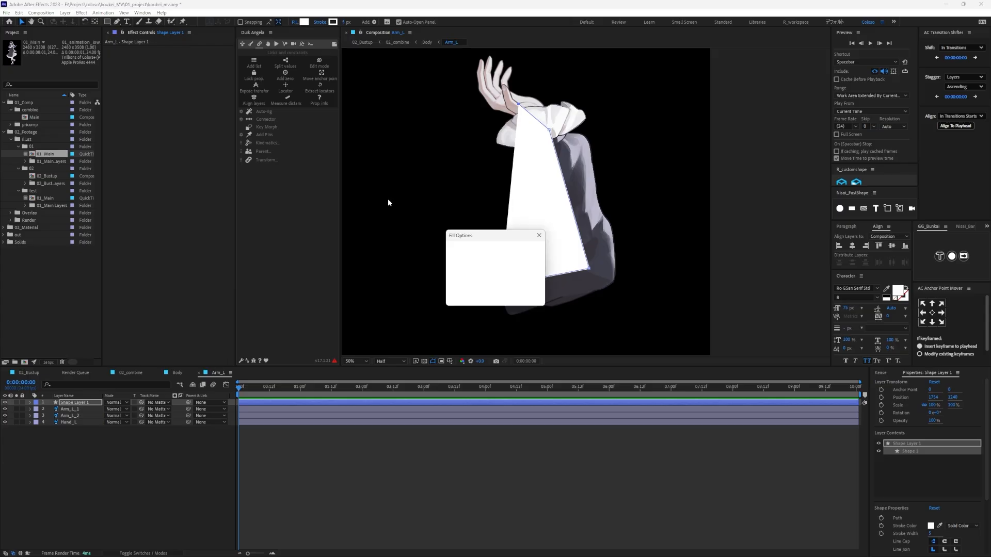
{"action": "left_click_drag", "start_coordinate": [478, 227], "coordinate": [471, 266]}
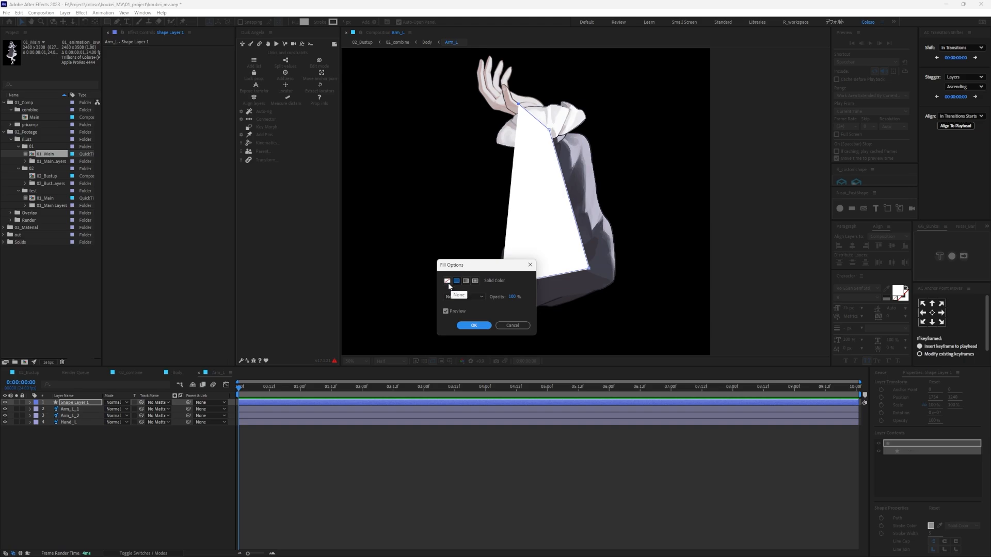
{"action": "left_click", "coordinate": [448, 281]}
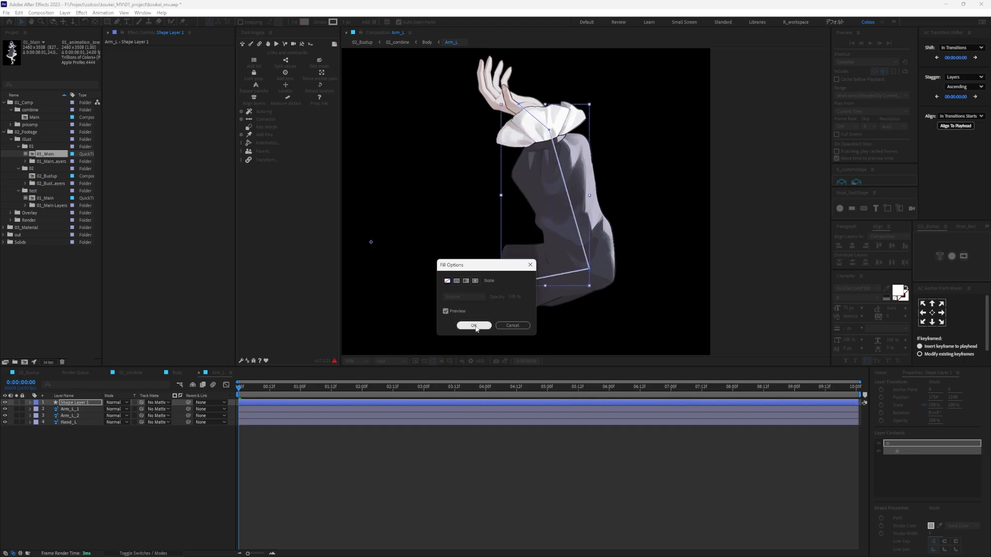
{"action": "left_click", "coordinate": [474, 325]}
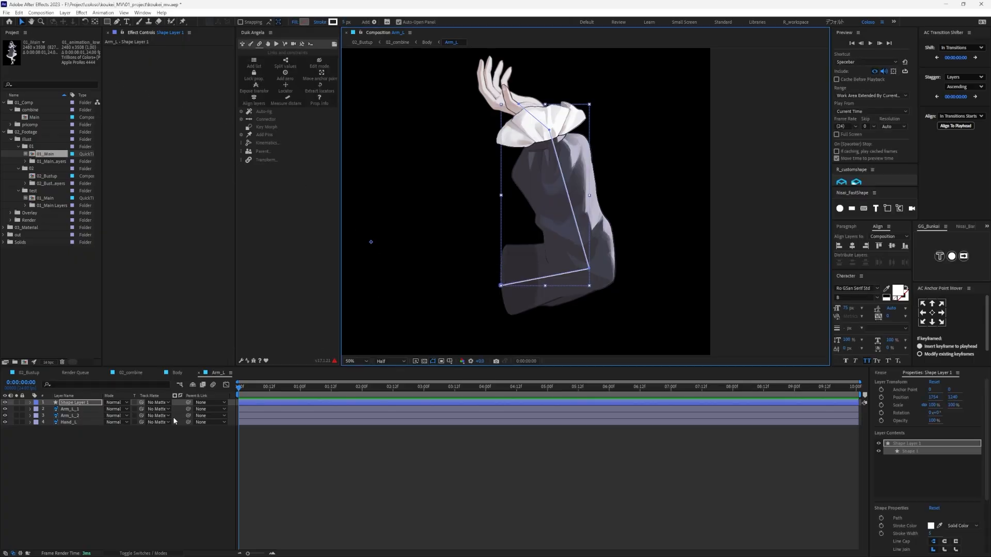
- Set the guide path's stroke width to 10 px
{"action": "left_click", "coordinate": [155, 451]}
{"action": "left_click", "coordinate": [64, 405]}
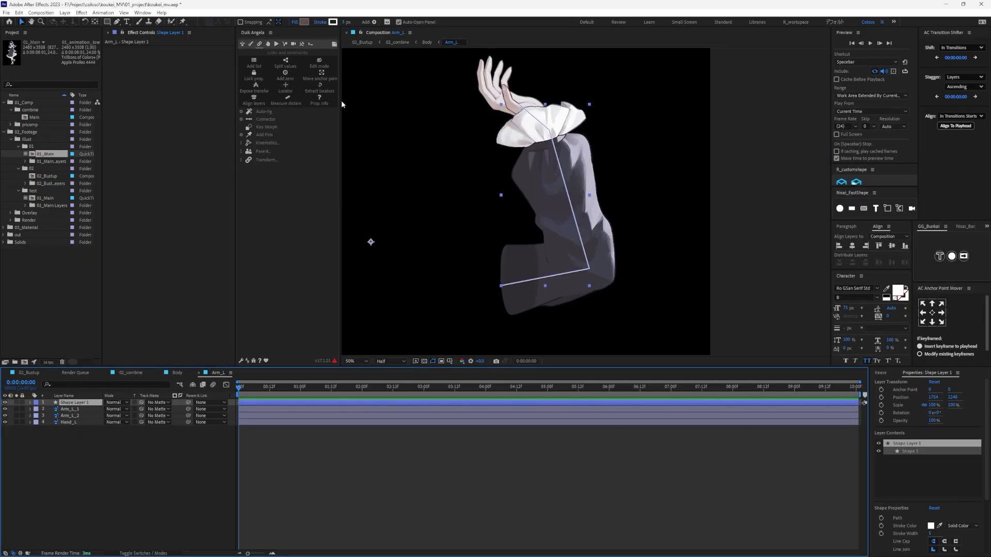
{"action": "left_click", "coordinate": [345, 23]}
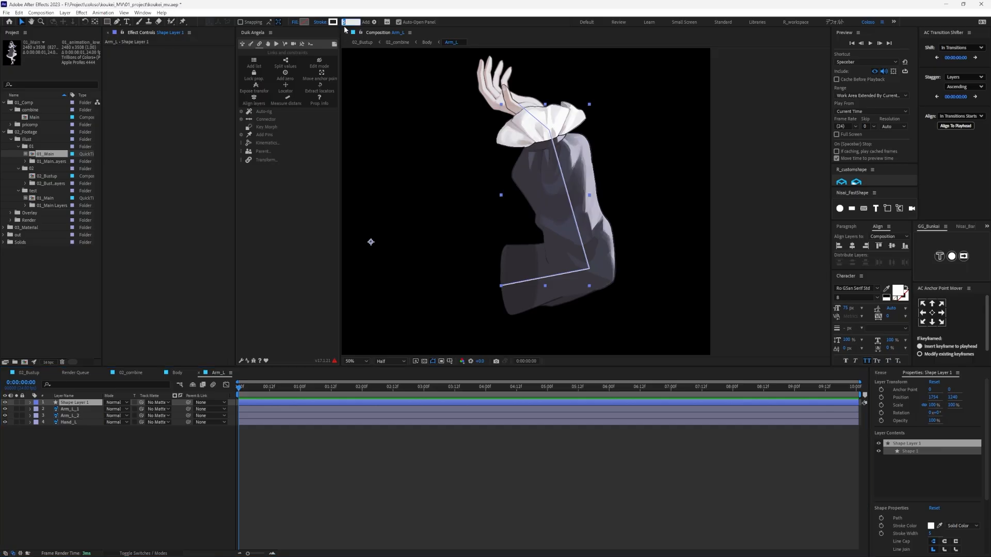
{"action": "type", "text": "10"}
{"action": "key", "text": "Return"}
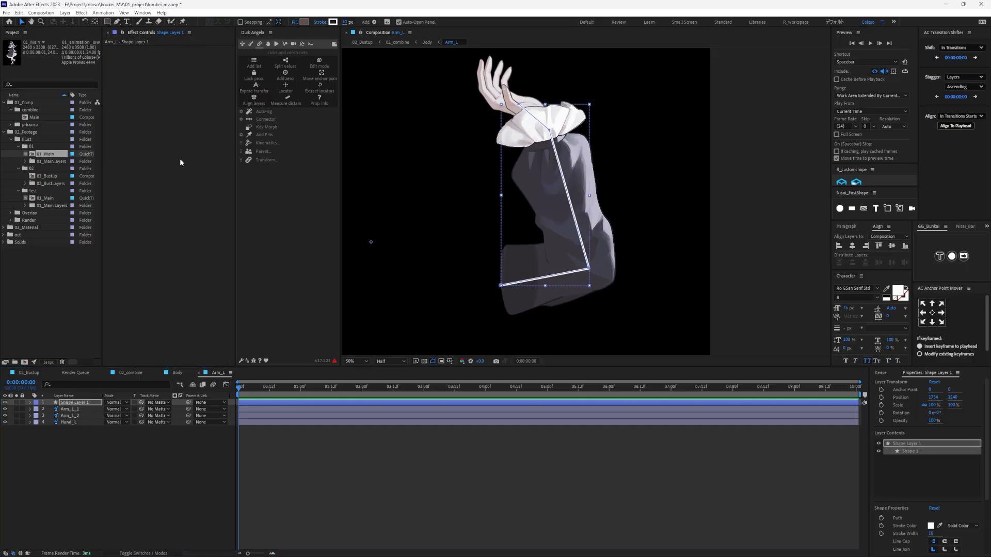
- Save the project and leave no layer selected in the Arm_L composition
{"action": "left_click", "coordinate": [419, 456]}
{"action": "scroll", "coordinate": [556, 259], "scroll_direction": "down", "scroll_amount": 1}
{"action": "scroll", "coordinate": [556, 261], "scroll_direction": "up", "scroll_amount": 2}
{"action": "left_click", "coordinate": [80, 409]}
{"action": "left_click", "coordinate": [80, 403]}
{"action": "left_click", "coordinate": [368, 443]}
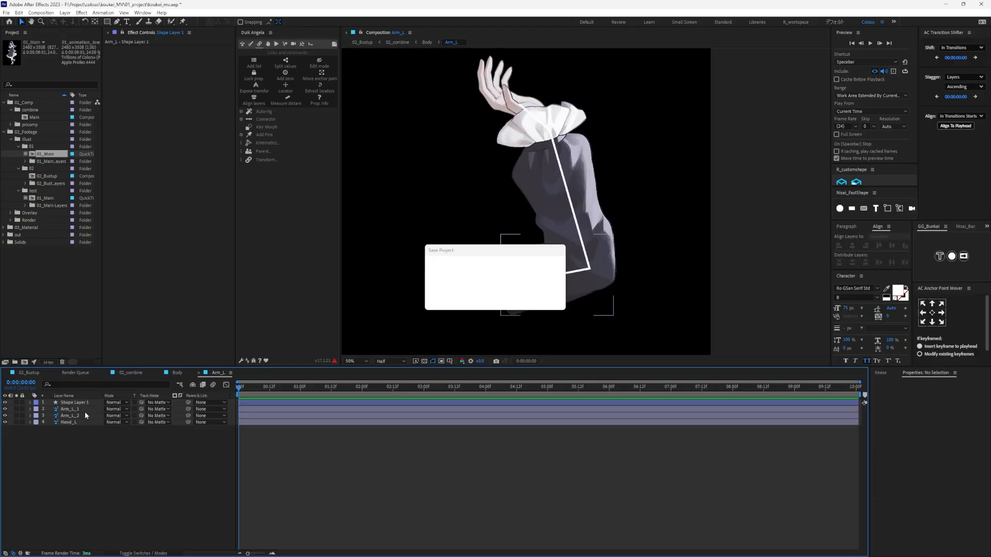
{"action": "left_click", "coordinate": [70, 402]}
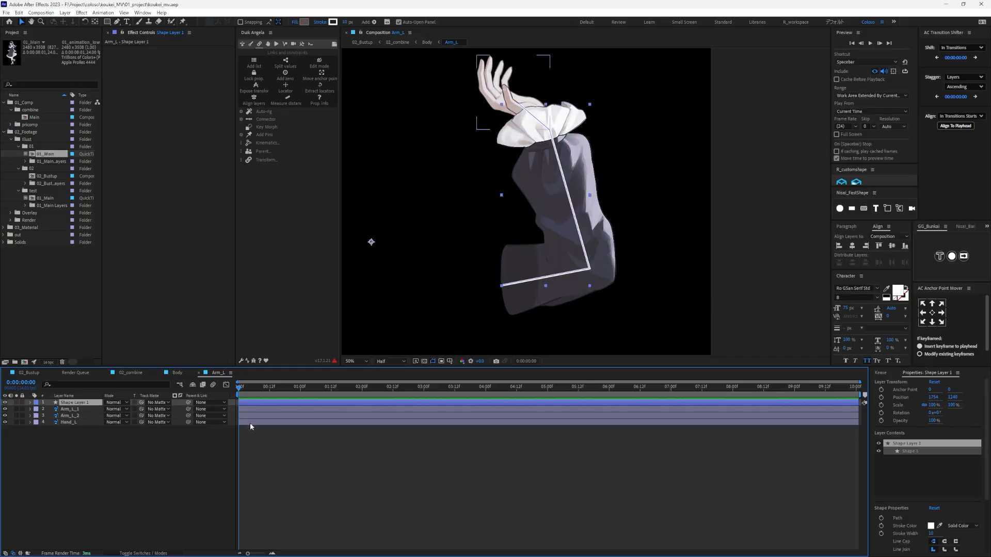
{"action": "left_click", "coordinate": [441, 501]}
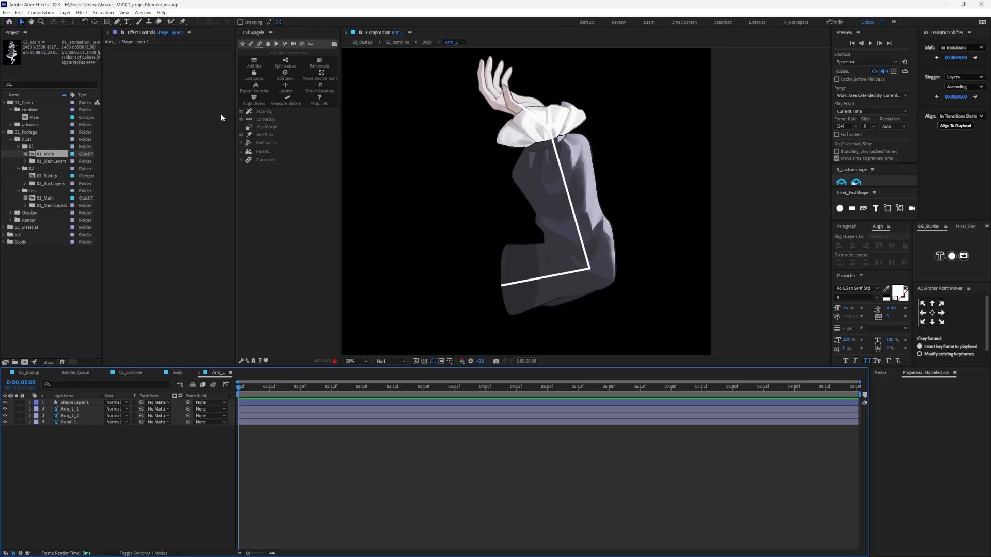
- Create a hominoid arm bone structure with Duik in the Arm_L composition
{"action": "left_click", "coordinate": [251, 44]}
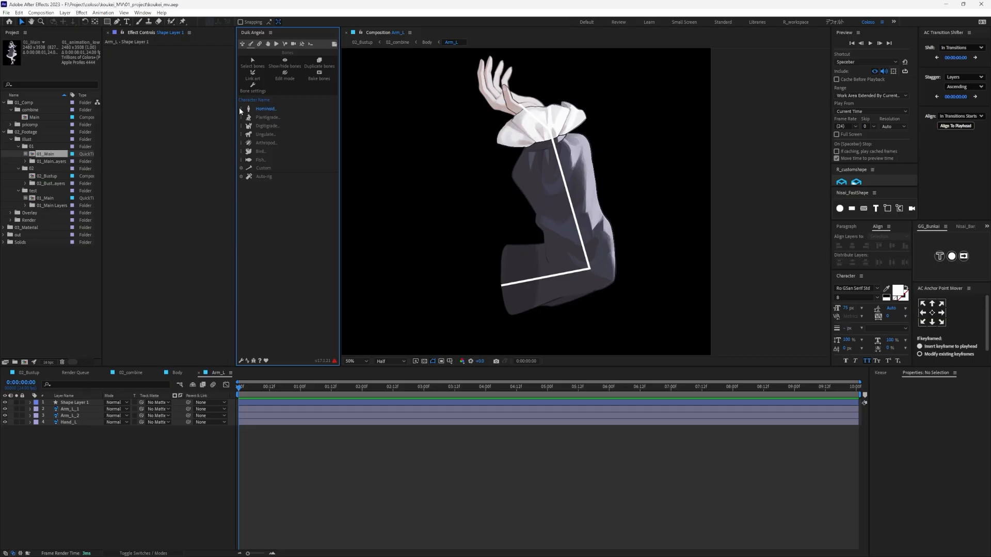
{"action": "left_click", "coordinate": [262, 109]}
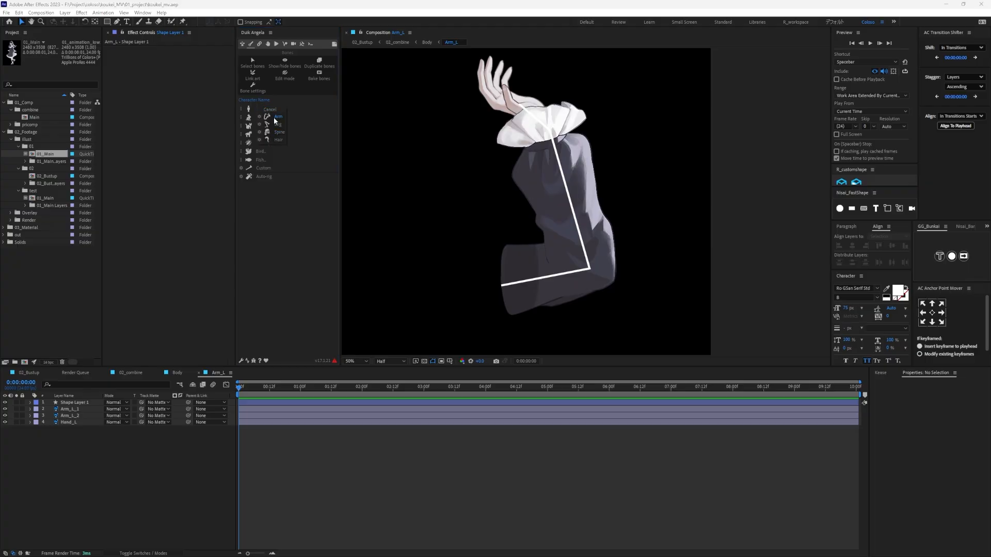
{"action": "left_click", "coordinate": [275, 118]}
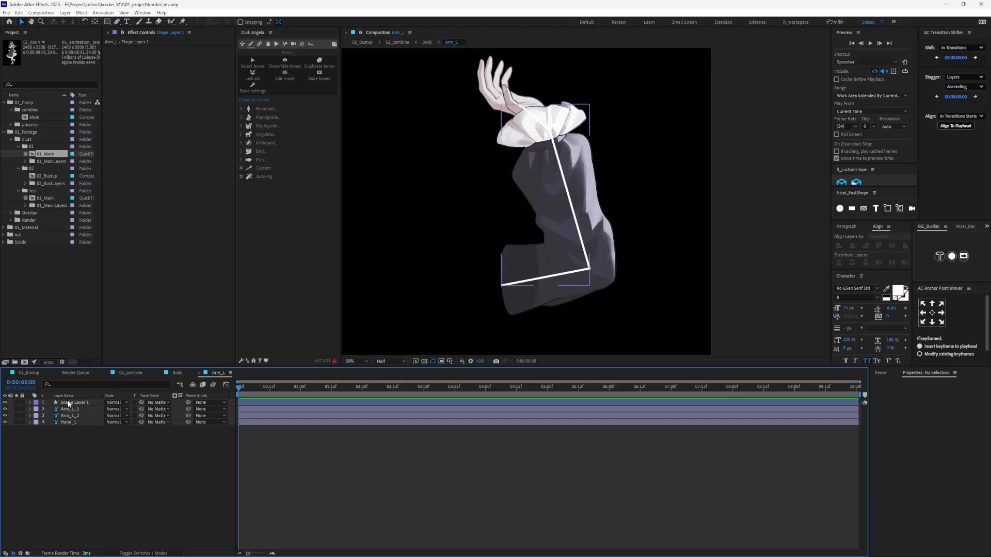
{"action": "left_click", "coordinate": [265, 110]}
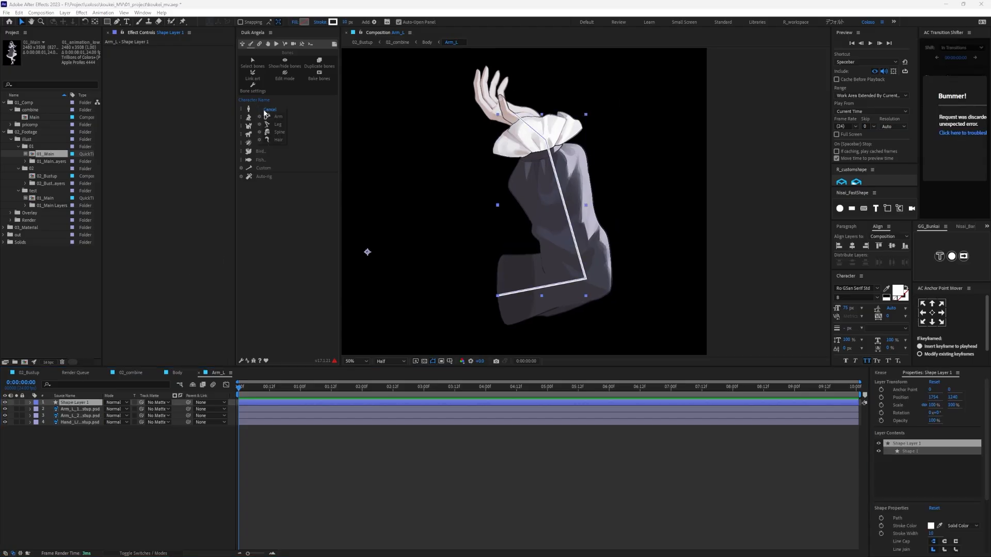
{"action": "left_click", "coordinate": [278, 118]}
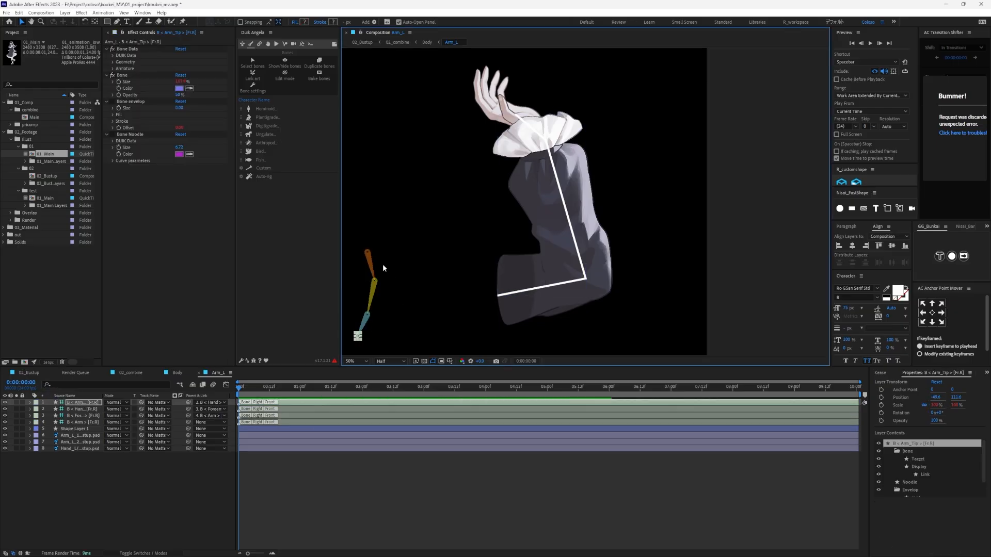
- Move the root of the Arm bone onto the guide path's start at the upper arm's open end
{"action": "left_click", "coordinate": [365, 323]}
{"action": "left_click", "coordinate": [369, 260]}
{"action": "left_click", "coordinate": [88, 423]}
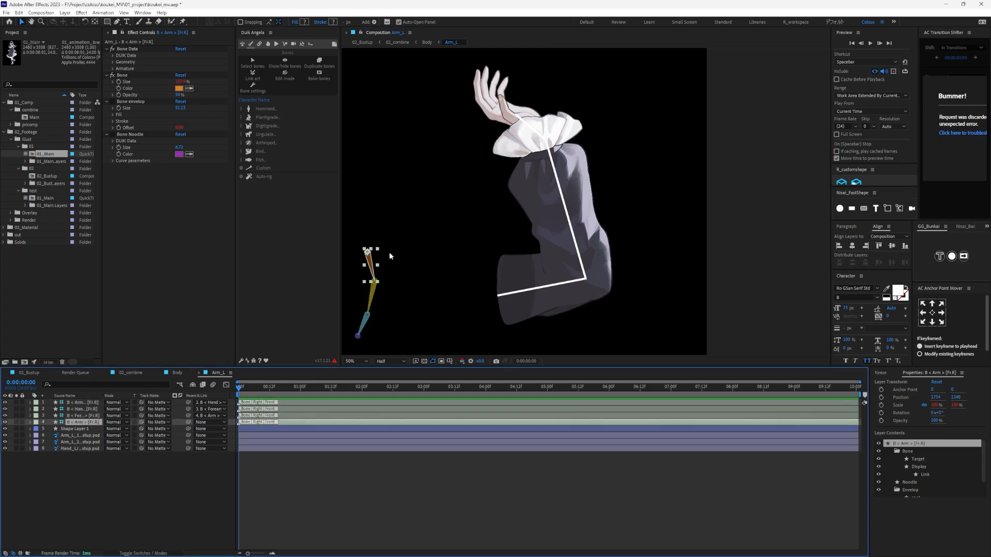
{"action": "scroll", "coordinate": [368, 255], "scroll_direction": "up", "scroll_amount": 1}
{"action": "left_click_drag", "start_coordinate": [349, 264], "coordinate": [649, 137]}
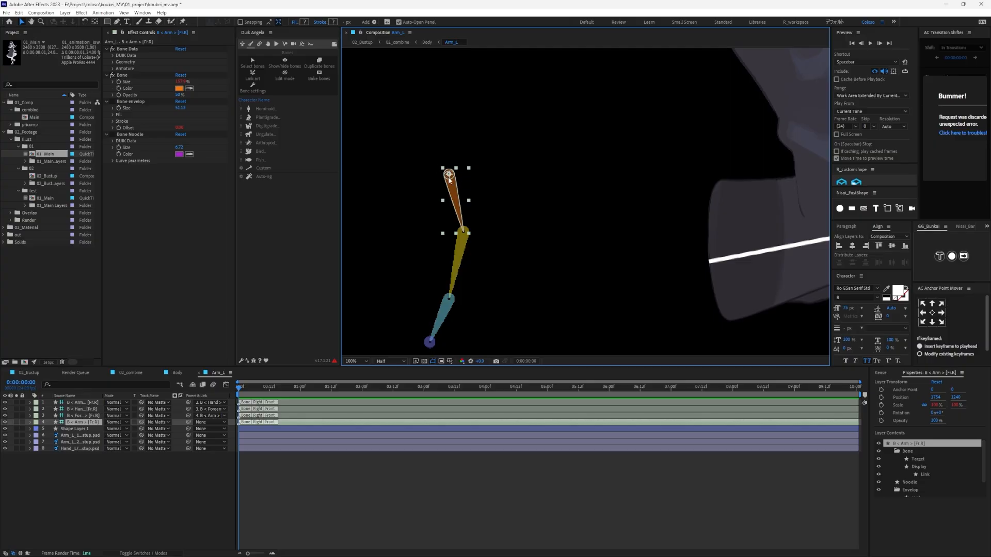
{"action": "left_click_drag", "start_coordinate": [488, 186], "coordinate": [677, 280]}
{"action": "scroll", "coordinate": [577, 266], "scroll_direction": "down", "scroll_amount": 1}
{"action": "left_click_drag", "start_coordinate": [769, 276], "coordinate": [537, 277]}
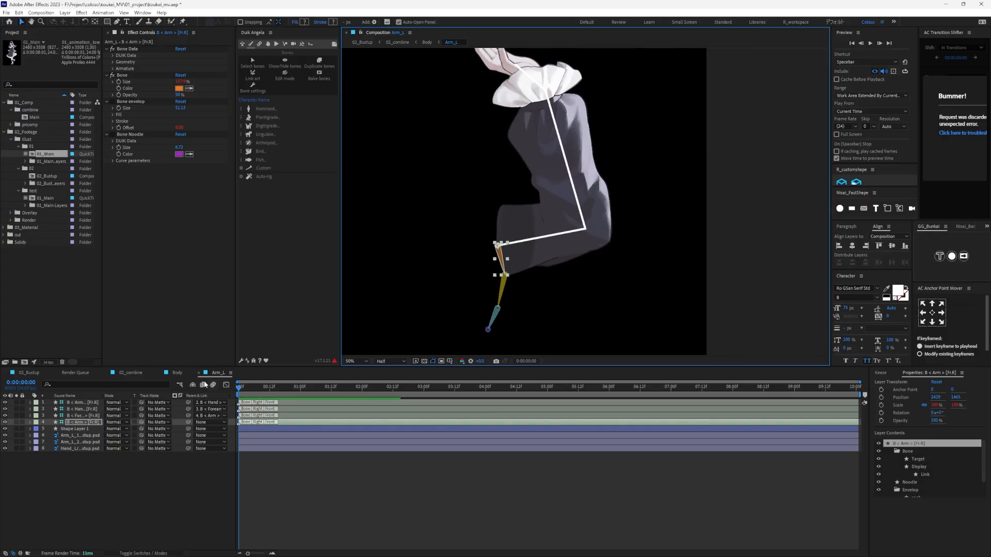
- Place the Forearm, Hand and Arm_Tip bones on the guide path's elbow, cuff and hand points
{"action": "left_click", "coordinate": [91, 416]}
{"action": "left_click_drag", "start_coordinate": [504, 274], "coordinate": [587, 230]}
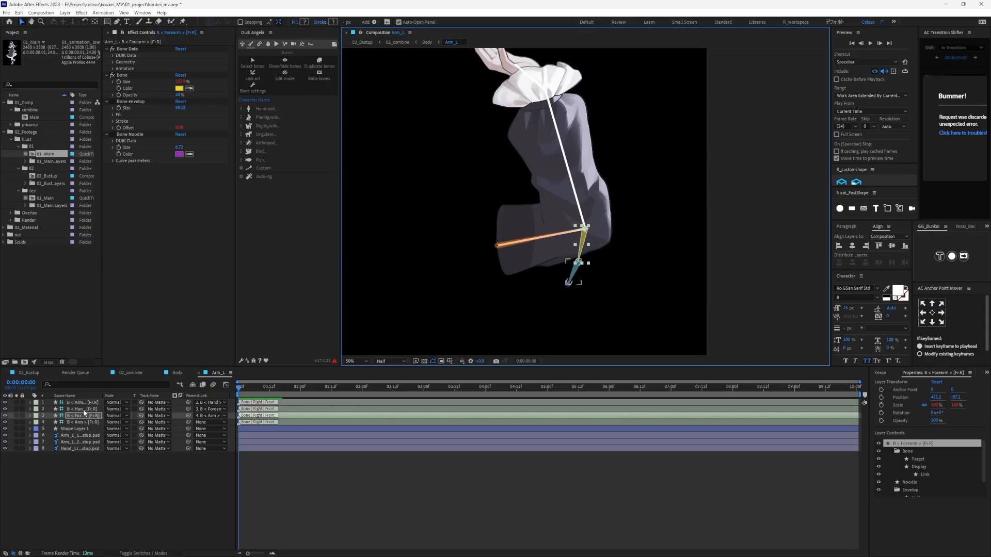
{"action": "left_click", "coordinate": [577, 265]}
{"action": "left_click_drag", "start_coordinate": [578, 265], "coordinate": [550, 146]}
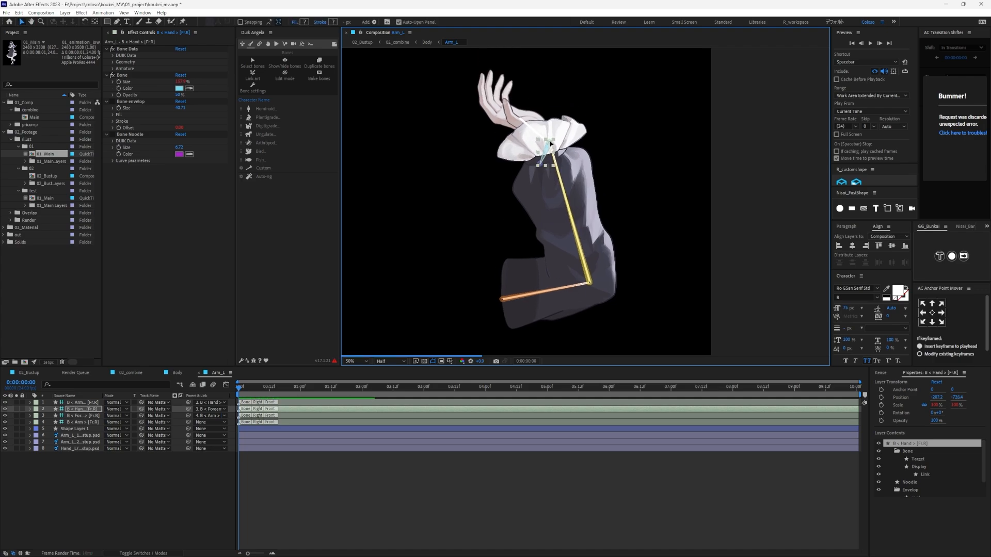
{"action": "left_click", "coordinate": [539, 164]}
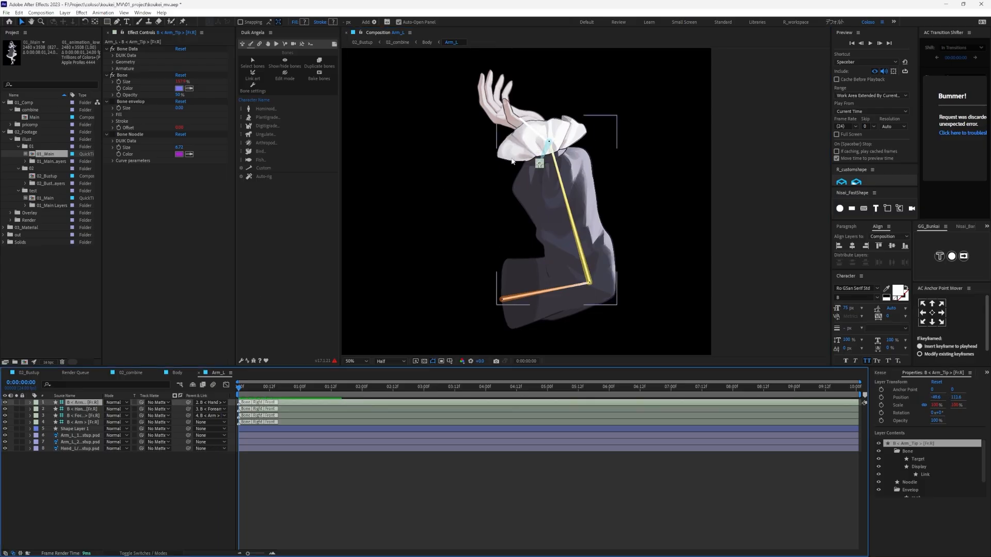
{"action": "left_click_drag", "start_coordinate": [539, 165], "coordinate": [520, 120]}
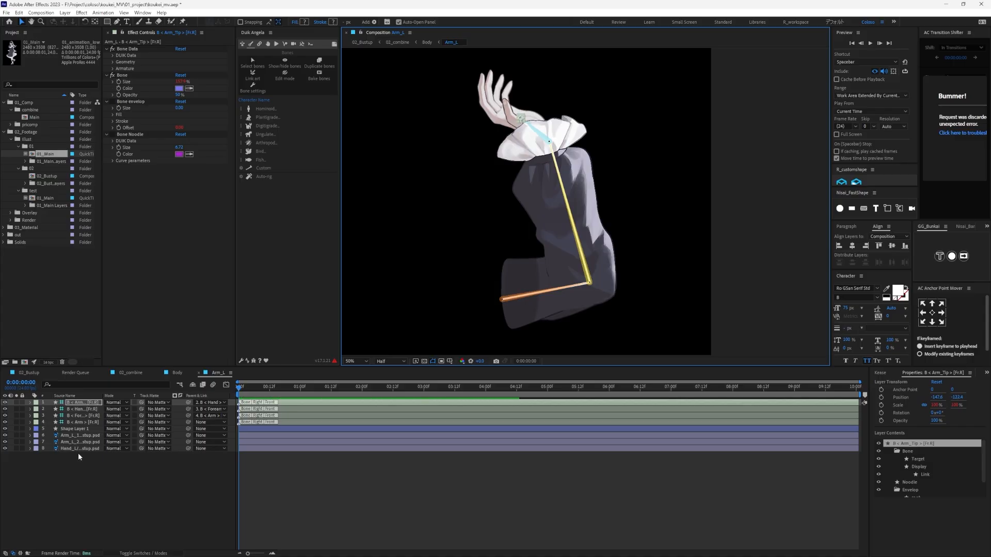
- Delete the guide path's shape layer, then auto-rig the four arm bones with Duik
{"action": "left_click", "coordinate": [77, 430]}
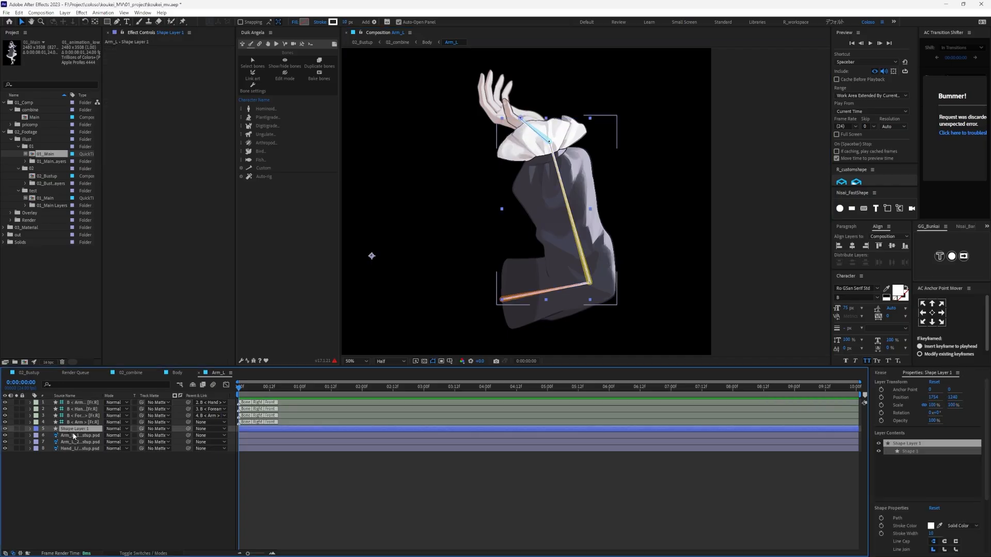
{"action": "key", "text": "Delete"}
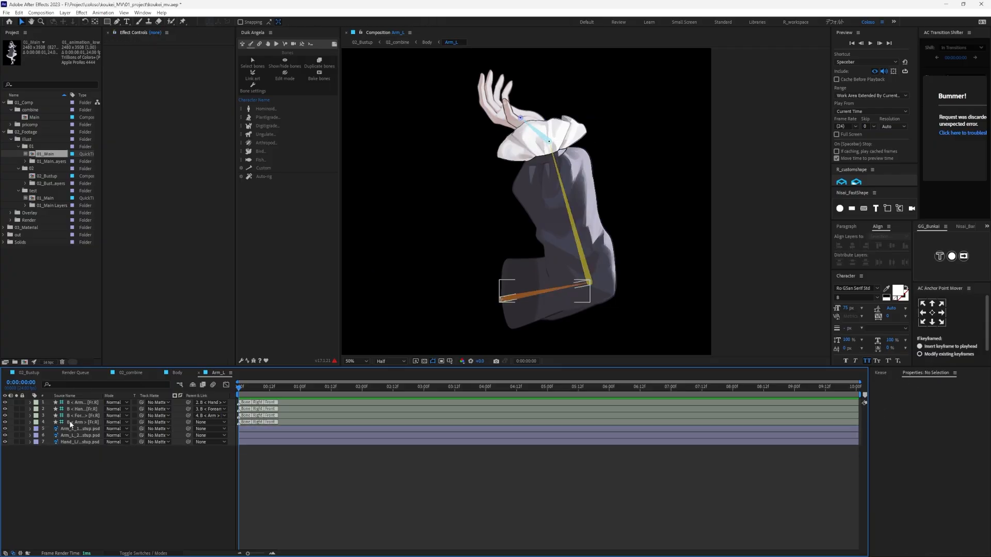
{"action": "left_click", "coordinate": [73, 422]}
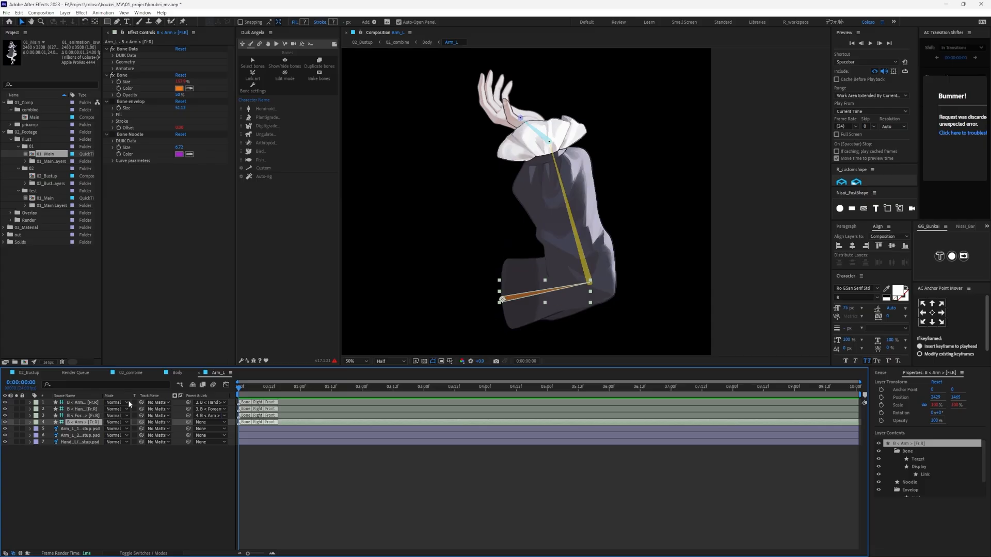
{"action": "left_click", "coordinate": [86, 417], "text": "ctrl"}
{"action": "left_click", "coordinate": [87, 411], "text": "ctrl"}
{"action": "left_click", "coordinate": [90, 405], "text": "ctrl"}
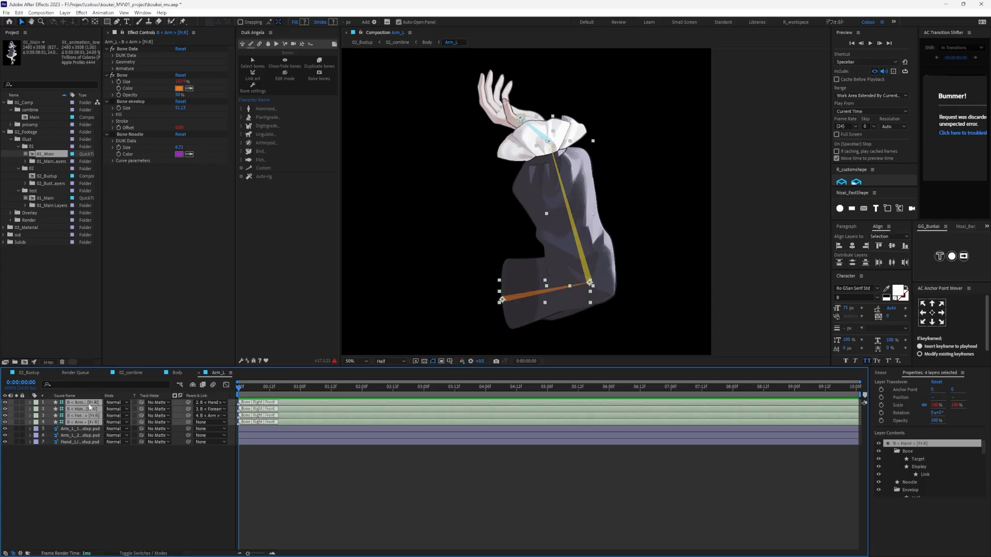
{"action": "left_click", "coordinate": [266, 178]}
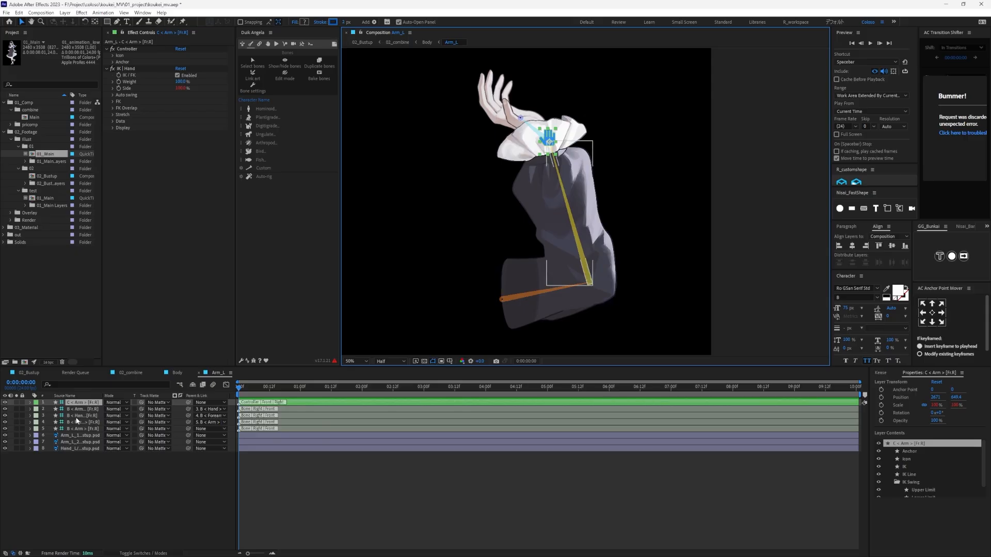
- Test the arm rig by moving its hand controller, then undo the movement
{"action": "mouse_move", "coordinate": [551, 135]}
{"action": "left_mouse_down"}
{"action": "mouse_move", "coordinate": [415, 138]}
{"action": "mouse_move", "coordinate": [663, 141]}
{"action": "mouse_move", "coordinate": [434, 155]}
{"action": "mouse_move", "coordinate": [559, 154]}
{"action": "mouse_move", "coordinate": [547, 141]}
{"action": "left_mouse_up"}
{"action": "key", "text": "ctrl+z"}
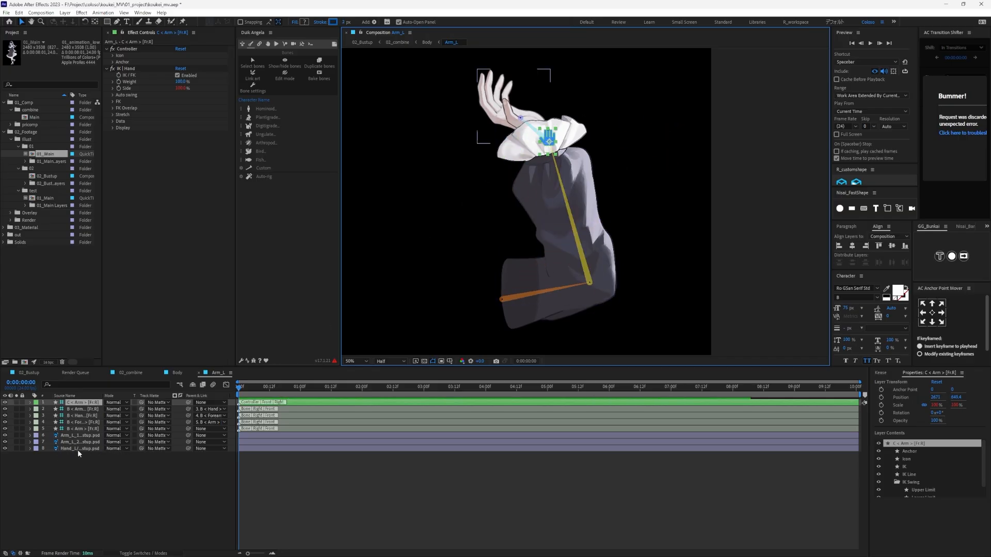
- Show layer names instead of source names in the timeline and parent Arm_L_2 to the Arm bone
{"action": "left_click", "coordinate": [76, 448]}
{"action": "left_click", "coordinate": [80, 442]}
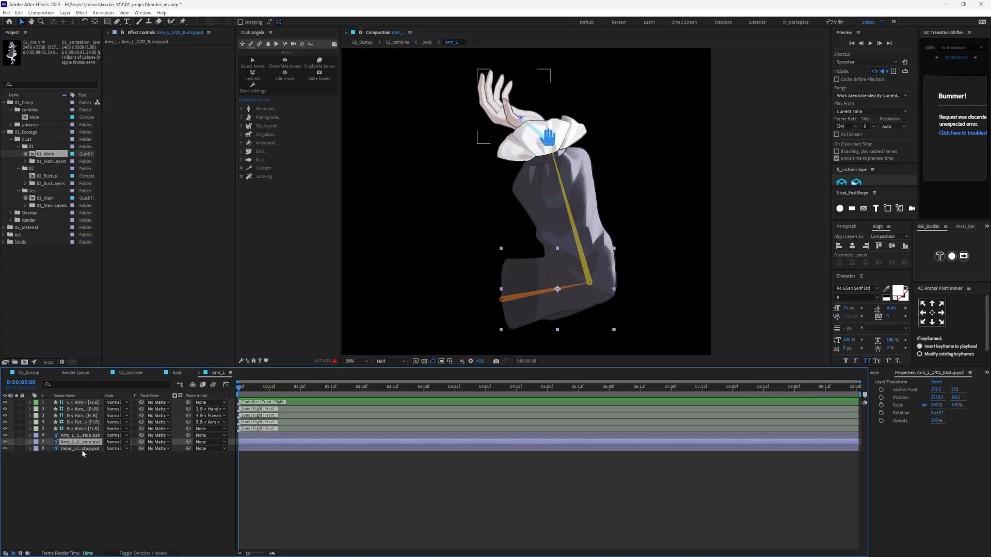
{"action": "left_click", "coordinate": [80, 397]}
{"action": "left_click", "coordinate": [78, 429]}
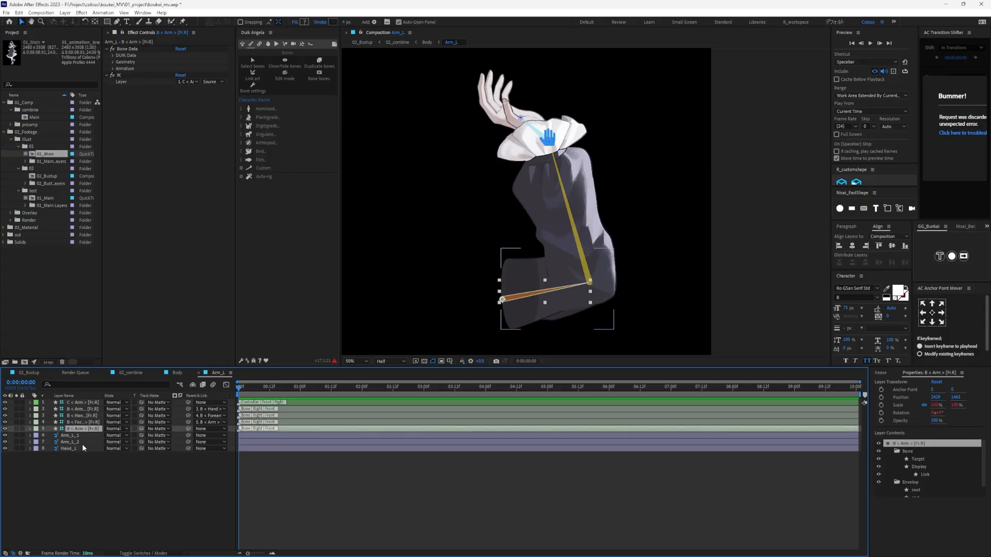
{"action": "left_click", "coordinate": [78, 442]}
{"action": "left_click_drag", "start_coordinate": [189, 442], "coordinate": [75, 432]}
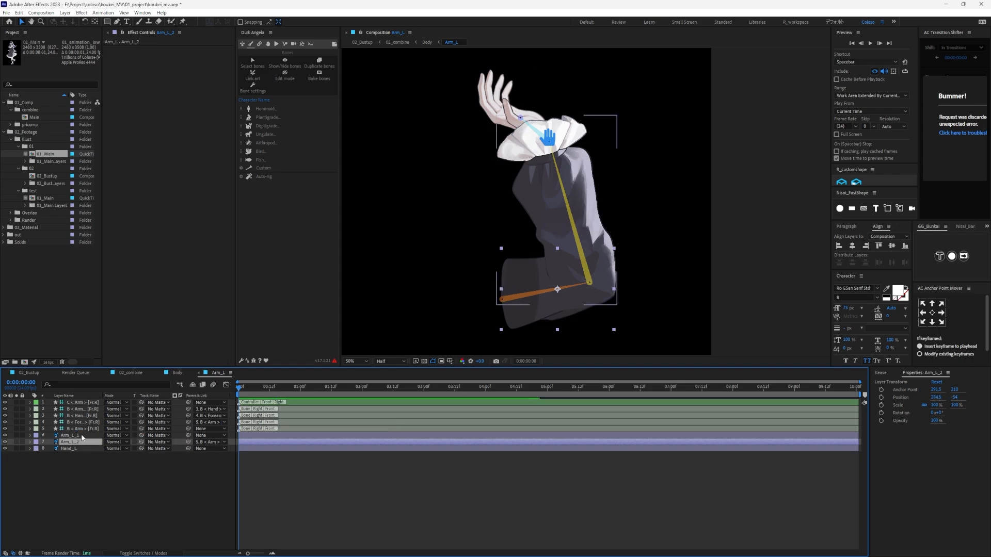
- Parent Arm_L_1 to the Forearm bone and Hand_L to the Hand bone
{"action": "left_click", "coordinate": [81, 436]}
{"action": "left_click_drag", "start_coordinate": [188, 436], "coordinate": [83, 424]}
{"action": "left_click", "coordinate": [67, 449]}
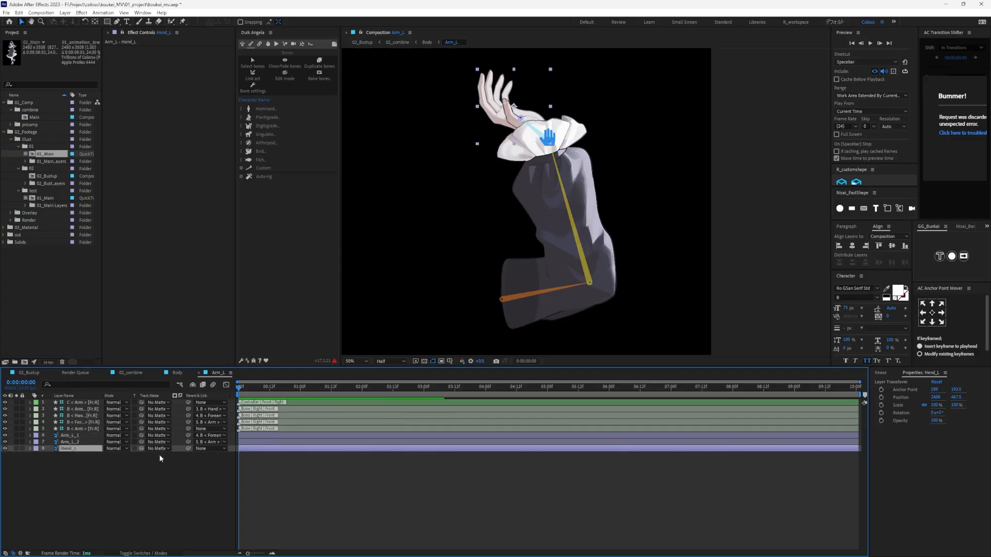
{"action": "left_click_drag", "start_coordinate": [189, 448], "coordinate": [78, 416]}
{"action": "left_click", "coordinate": [81, 416]}
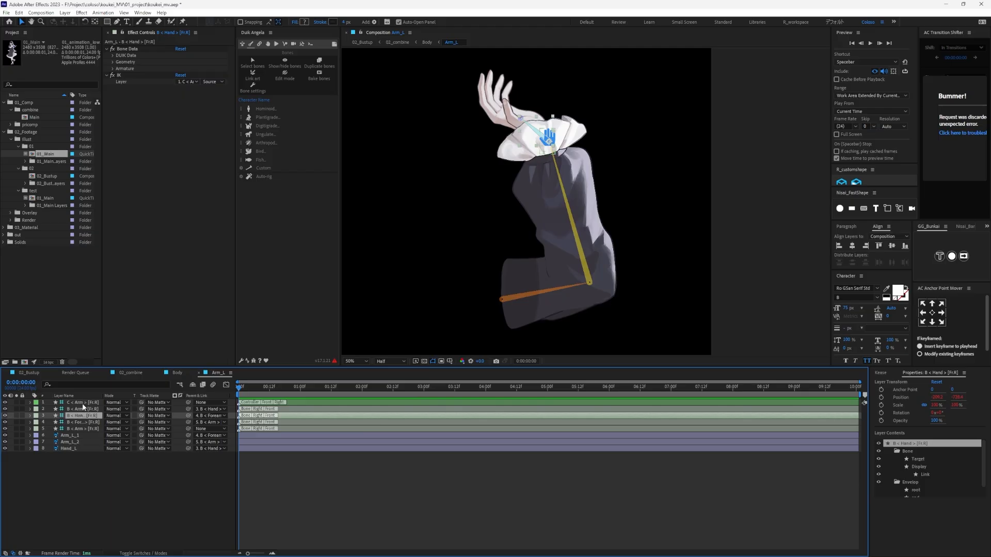
- Test the parented artwork by moving the arm's IK controller slightly, then undo the movement
{"action": "left_click", "coordinate": [85, 403]}
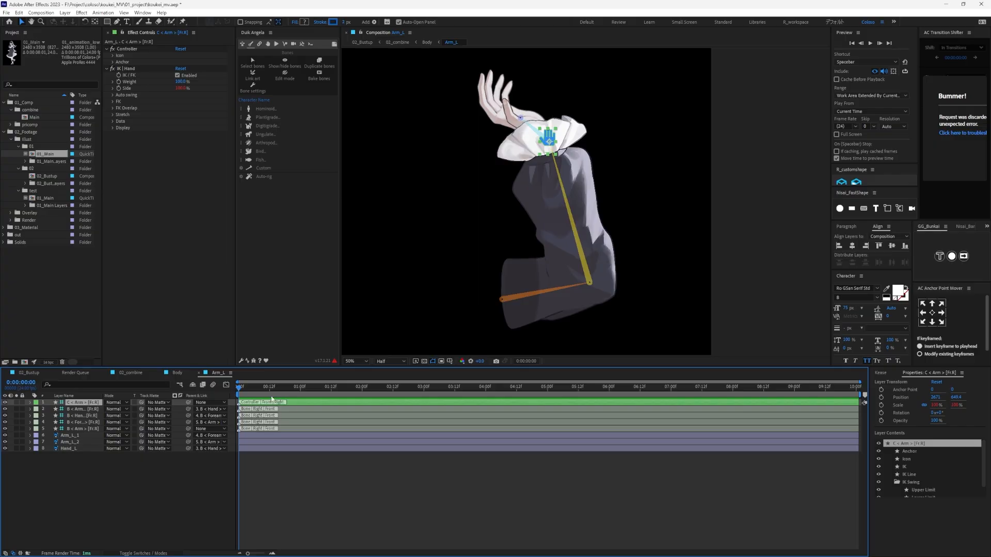
{"action": "left_click_drag", "start_coordinate": [549, 141], "coordinate": [528, 147]}
{"action": "key", "text": "ctrl+z"}
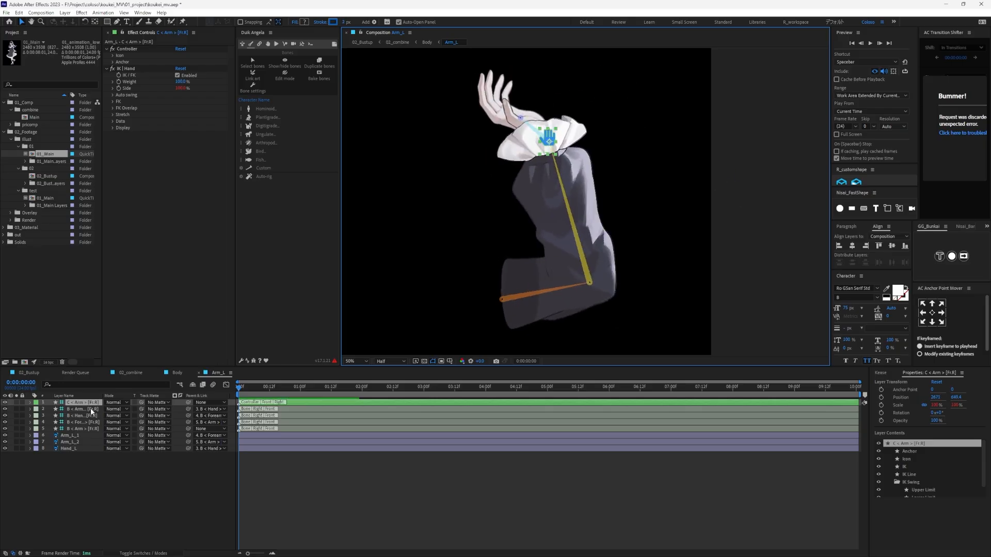
- Delete the Arm_Tip bone layer and widen the layer name column in the timeline
{"action": "left_click", "coordinate": [87, 409]}
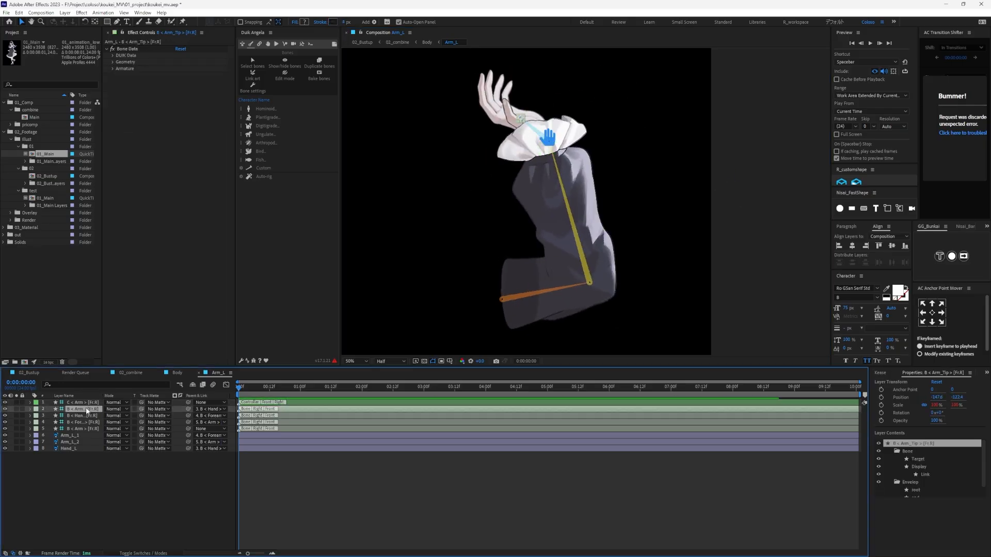
{"action": "left_click", "coordinate": [84, 415]}
{"action": "left_click", "coordinate": [86, 410]}
{"action": "left_click", "coordinate": [89, 404]}
{"action": "left_click", "coordinate": [87, 409]}
{"action": "left_click", "coordinate": [85, 416]}
{"action": "left_click", "coordinate": [84, 429]}
{"action": "left_click", "coordinate": [84, 422]}
{"action": "left_click", "coordinate": [85, 416]}
{"action": "left_click", "coordinate": [84, 411]}
{"action": "mouse_move", "coordinate": [102, 395]}
{"action": "left_mouse_down"}
{"action": "mouse_move", "coordinate": [129, 395]}
{"action": "mouse_move", "coordinate": [110, 396]}
{"action": "left_mouse_up"}
{"action": "key", "text": "Delete"}
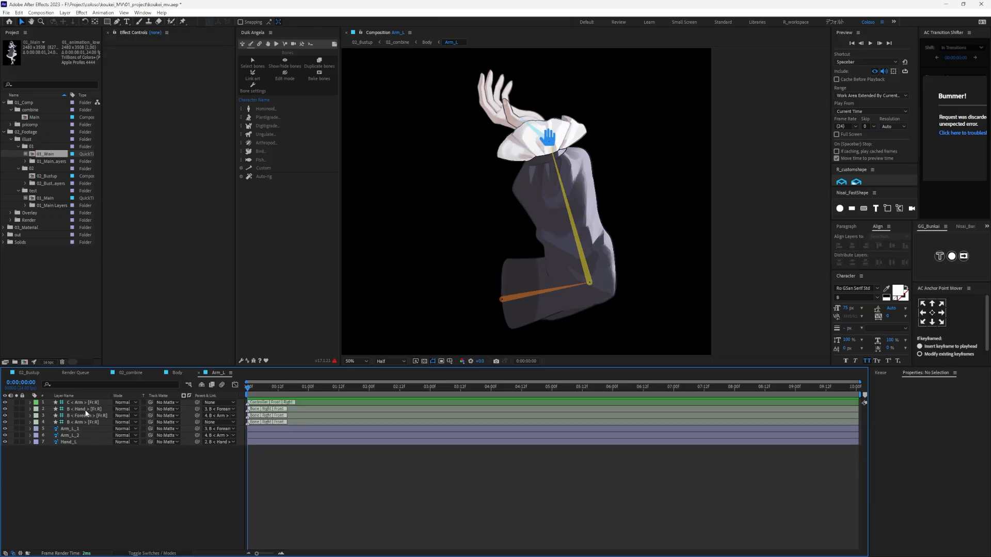
- Try moving the arm controller with the tip bone removed, then undo the movement
{"action": "left_click", "coordinate": [81, 409]}
{"action": "left_click", "coordinate": [87, 403]}
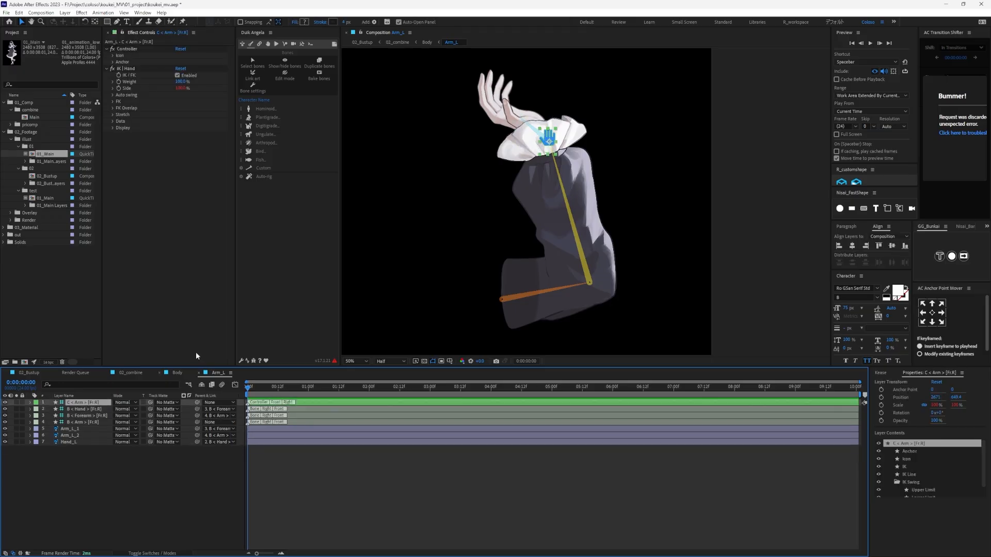
{"action": "mouse_move", "coordinate": [548, 133]}
{"action": "left_mouse_down"}
{"action": "mouse_move", "coordinate": [505, 146]}
{"action": "mouse_move", "coordinate": [630, 126]}
{"action": "mouse_move", "coordinate": [525, 149]}
{"action": "mouse_move", "coordinate": [627, 138]}
{"action": "mouse_move", "coordinate": [477, 139]}
{"action": "mouse_move", "coordinate": [633, 137]}
{"action": "mouse_move", "coordinate": [531, 144]}
{"action": "mouse_move", "coordinate": [593, 141]}
{"action": "mouse_move", "coordinate": [555, 142]}
{"action": "left_mouse_up"}
{"action": "key", "text": "ctrl+z"}
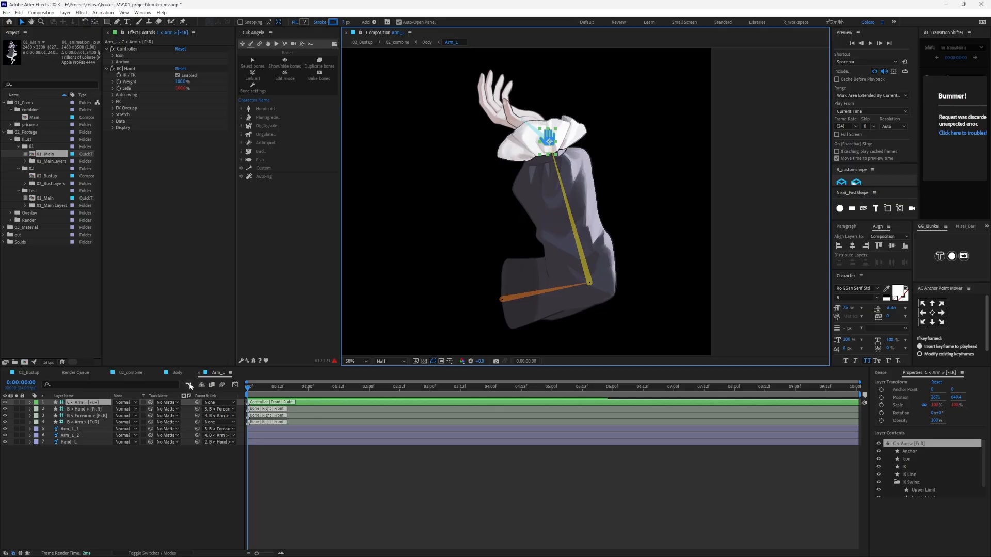
{"action": "left_click", "coordinate": [177, 373]}
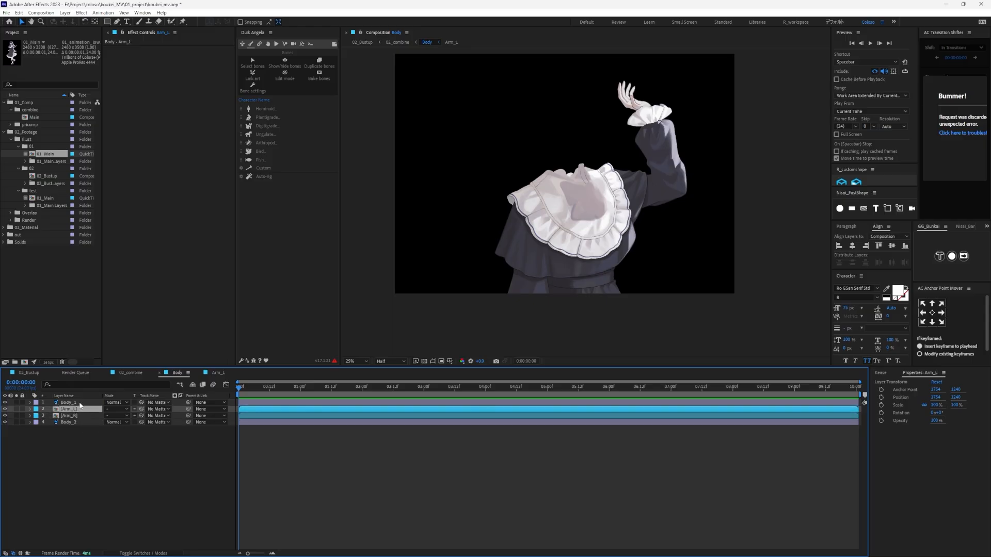
{"action": "left_click", "coordinate": [218, 373]}
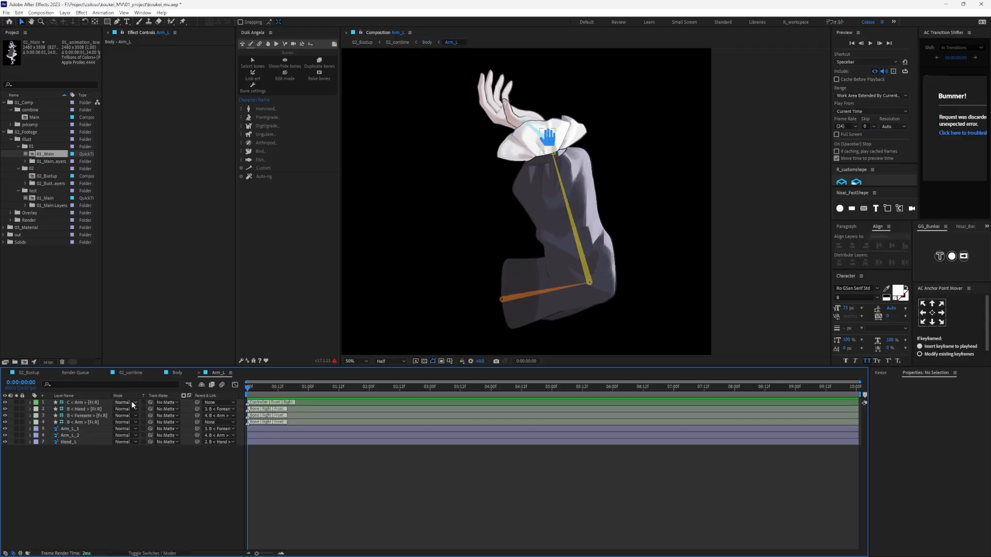
{"action": "left_click", "coordinate": [88, 409]}
{"action": "left_click", "coordinate": [89, 403]}
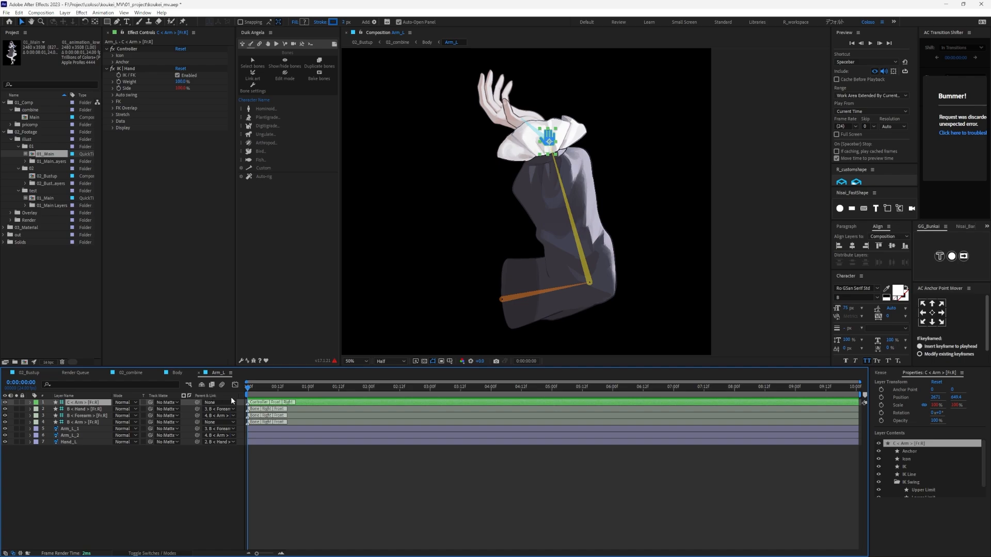
{"action": "left_click_drag", "start_coordinate": [267, 394], "coordinate": [310, 396]}
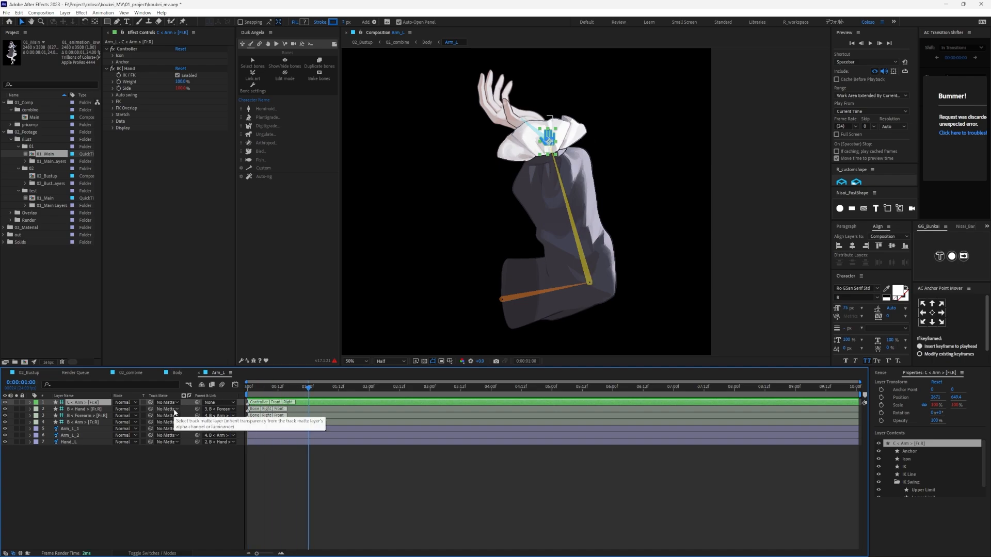
{"action": "left_click_drag", "start_coordinate": [284, 393], "coordinate": [228, 397]}
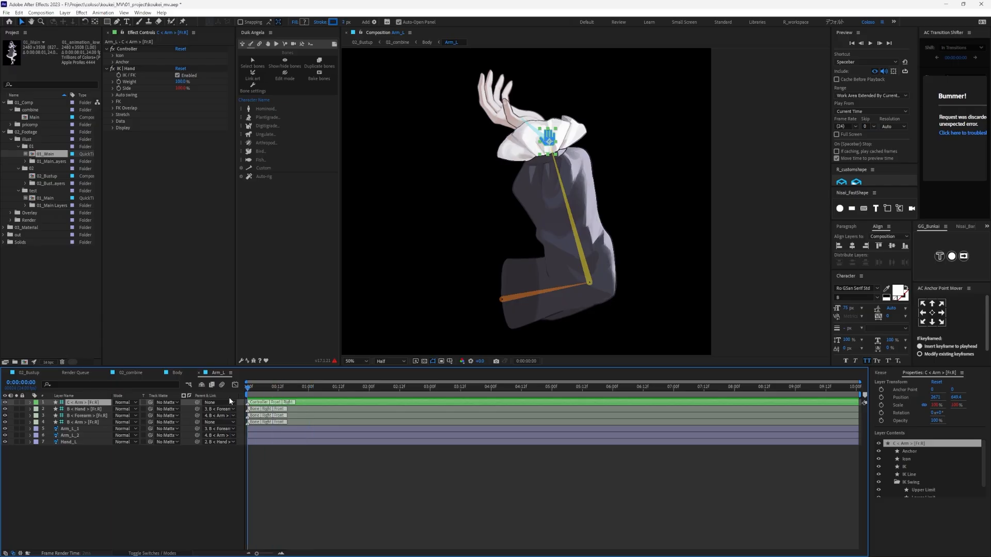
- Set a Position keyframe on the arm controller at 1 second
{"action": "left_click", "coordinate": [94, 410]}
{"action": "key", "text": "ctrl+Up"}
{"action": "left_click_drag", "start_coordinate": [306, 390], "coordinate": [308, 394]}
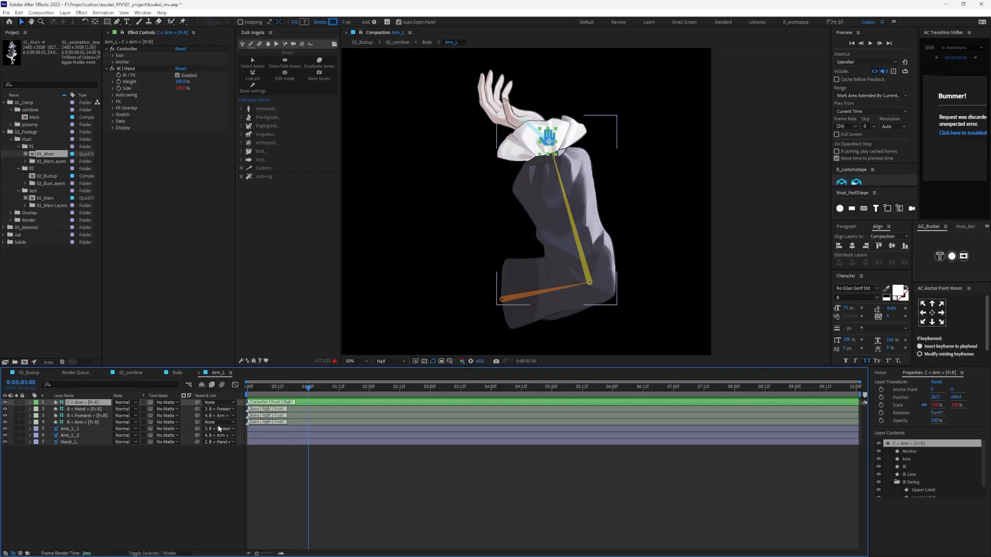
{"action": "key", "text": "p"}
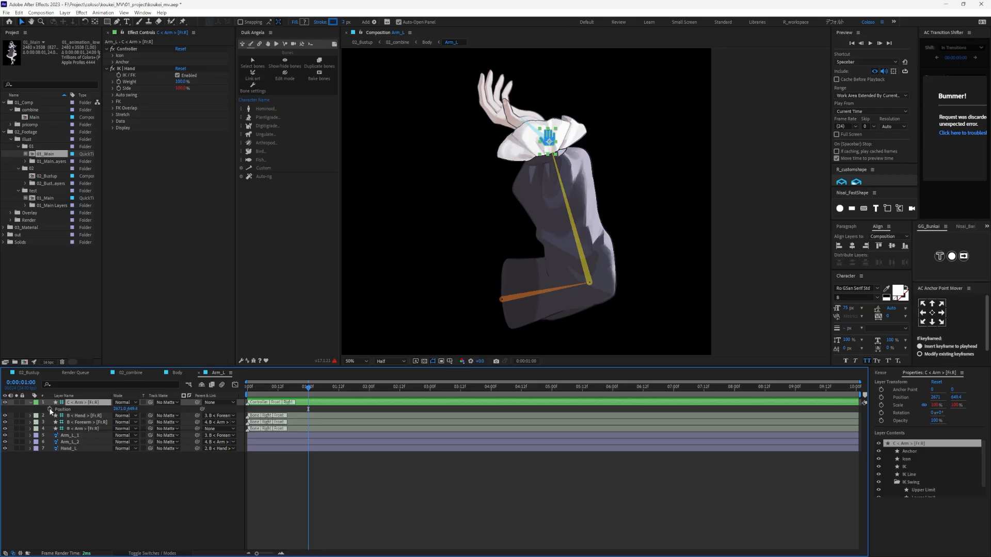
{"action": "left_click", "coordinate": [50, 410]}
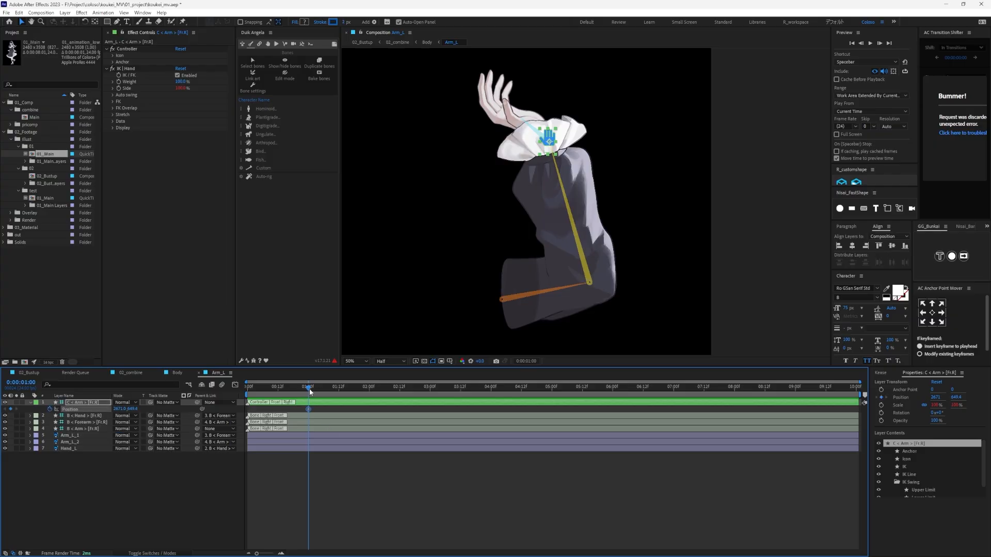
- At 2 seconds, move the arm controller inward to about 2567, 661 to add a Position keyframe, and preview the motion
{"action": "left_click_drag", "start_coordinate": [307, 391], "coordinate": [370, 396]}
{"action": "mouse_move", "coordinate": [548, 149]}
{"action": "left_mouse_down"}
{"action": "mouse_move", "coordinate": [536, 138]}
{"action": "mouse_move", "coordinate": [531, 146]}
{"action": "left_mouse_up"}
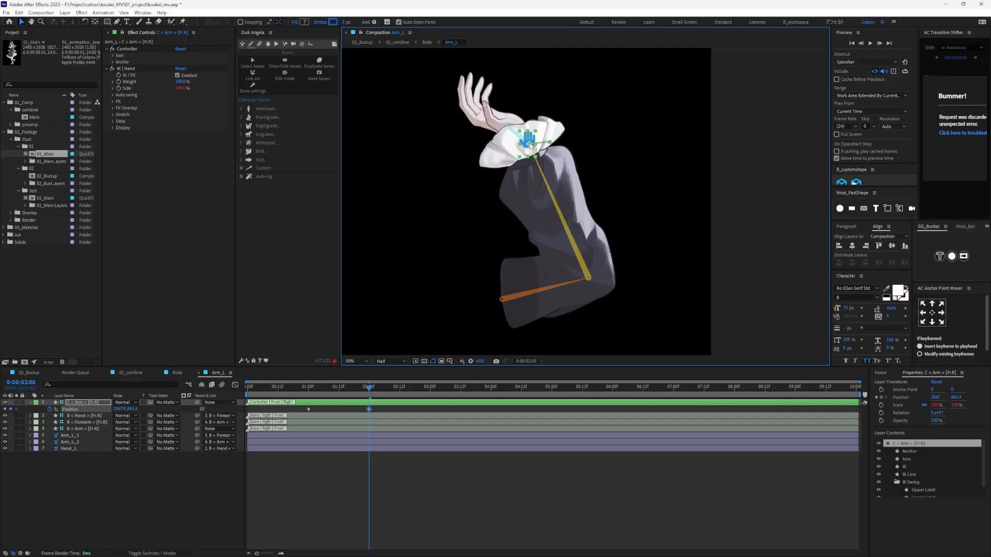
{"action": "left_click", "coordinate": [303, 393]}
{"action": "key", "text": "space"}
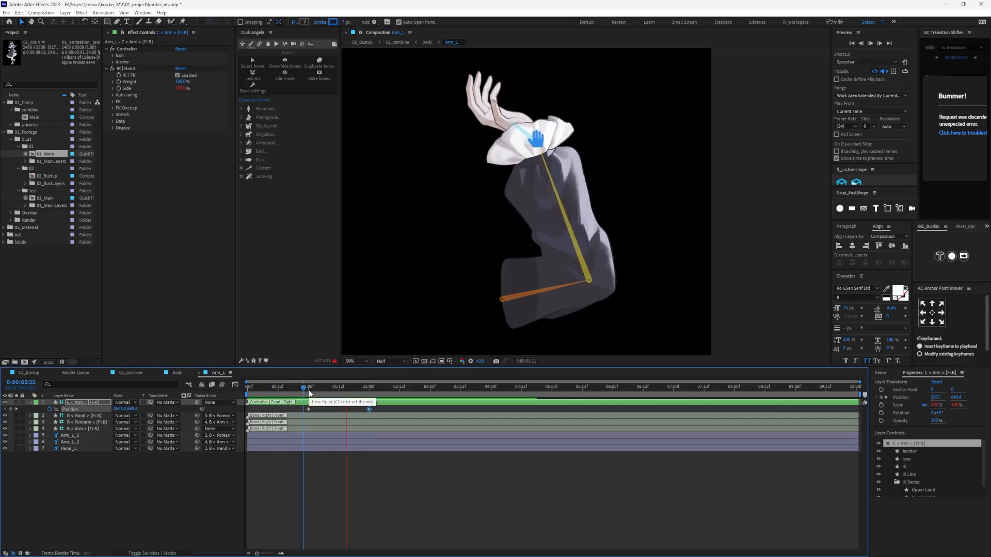
- Adjust the controller's pose at 2 seconds to about 2589, 643 and preview it again
{"action": "left_click_drag", "start_coordinate": [310, 394], "coordinate": [367, 388]}
{"action": "left_click", "coordinate": [529, 134]}
{"action": "left_click_drag", "start_coordinate": [528, 134], "coordinate": [532, 136]}
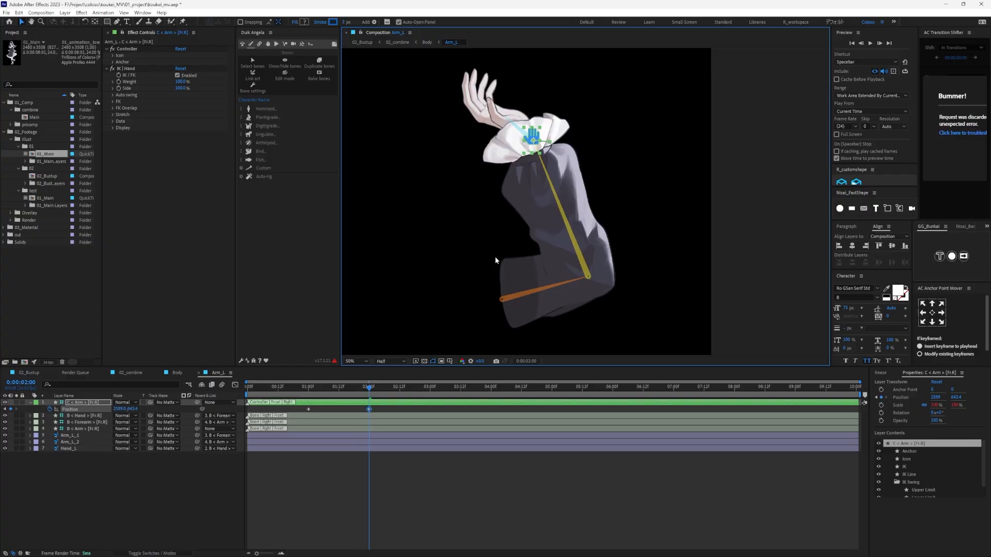
{"action": "left_click", "coordinate": [311, 391]}
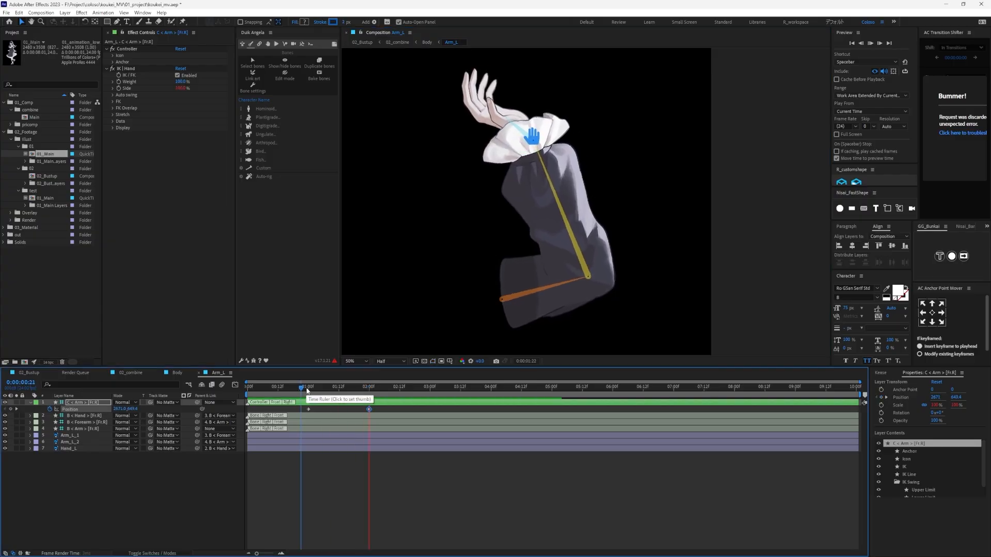
- Copy the controller's 1-second Position keyframe to 3 seconds and play back the arm swing
{"action": "left_click_drag", "start_coordinate": [336, 393], "coordinate": [368, 400]}
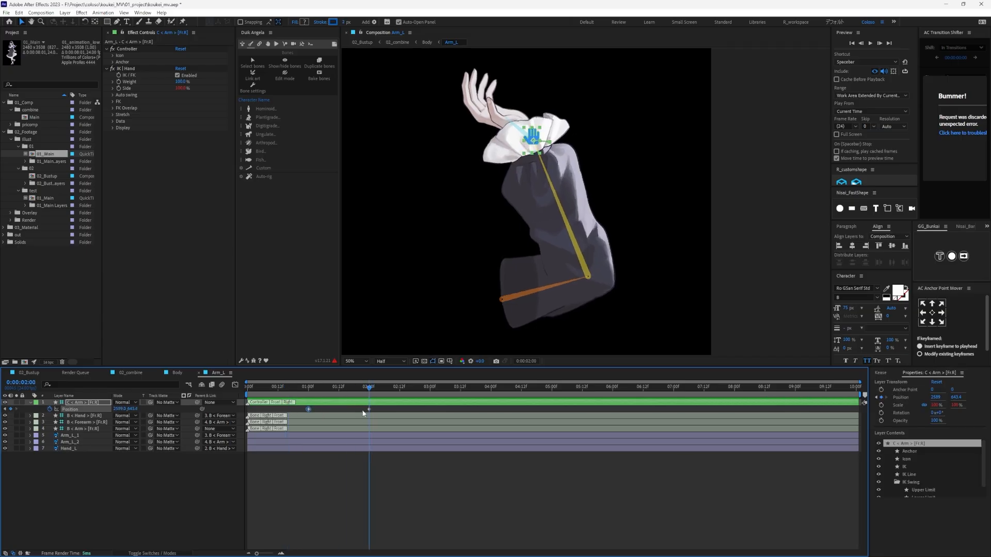
{"action": "left_click", "coordinate": [310, 396]}
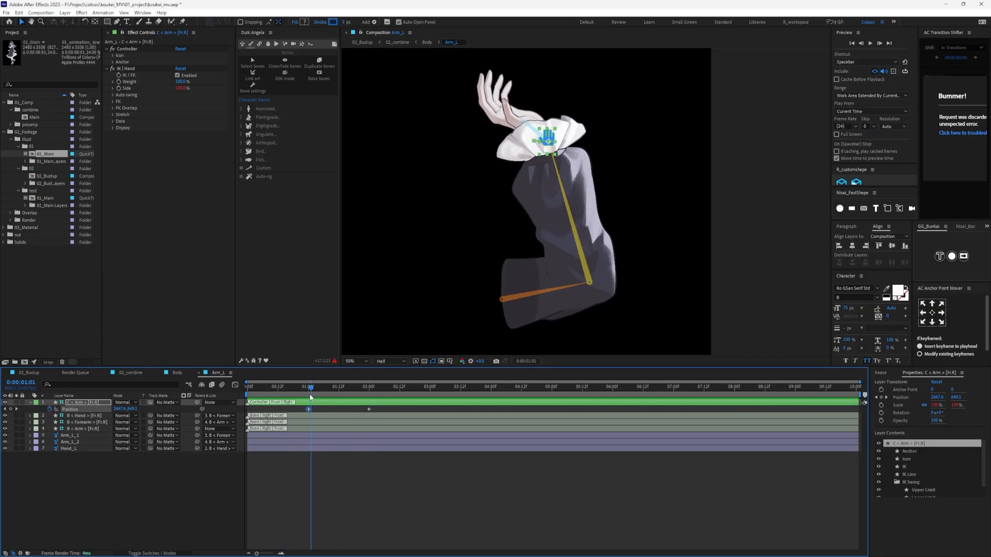
{"action": "left_click", "coordinate": [431, 395]}
{"action": "key", "text": "ctrl+v"}
{"action": "left_click_drag", "start_coordinate": [332, 395], "coordinate": [310, 390]}
{"action": "key", "text": "space"}
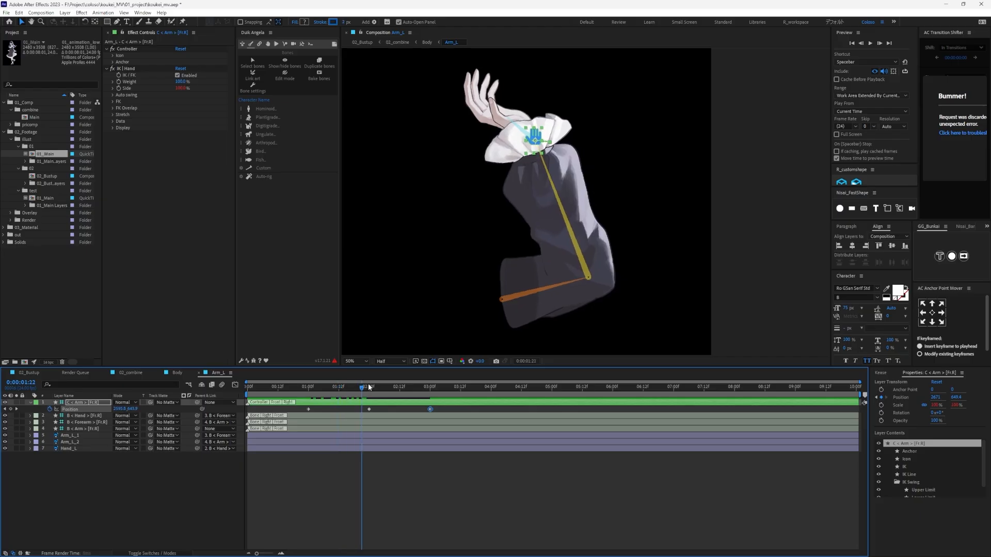
{"action": "key", "text": "space"}
{"action": "key", "text": "space"}
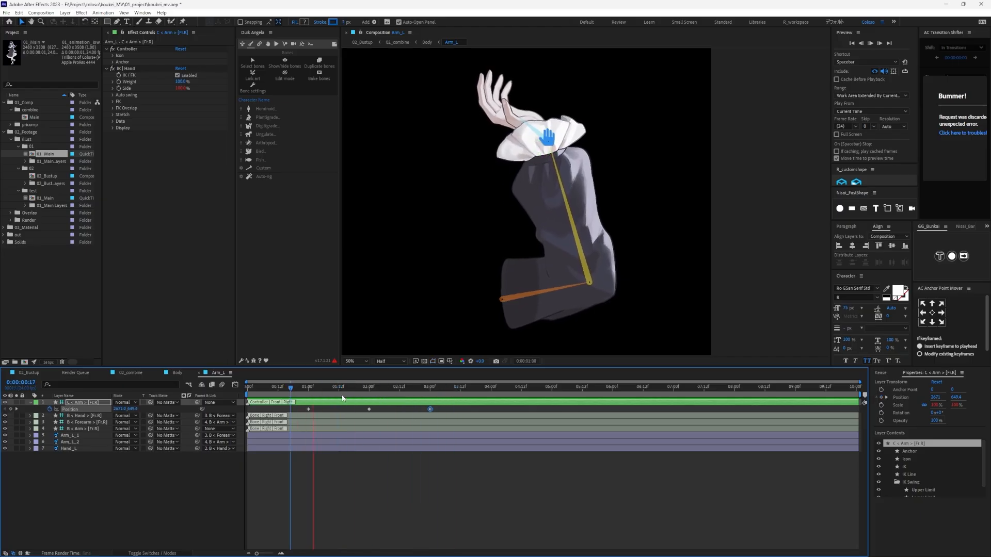
{"action": "key", "text": "space"}
- Apply Easy Ease to all three controller Position keyframes and preview the motion
{"action": "left_click_drag", "start_coordinate": [441, 414], "coordinate": [265, 407]}
{"action": "key", "text": "F9"}
{"action": "left_click", "coordinate": [303, 395]}
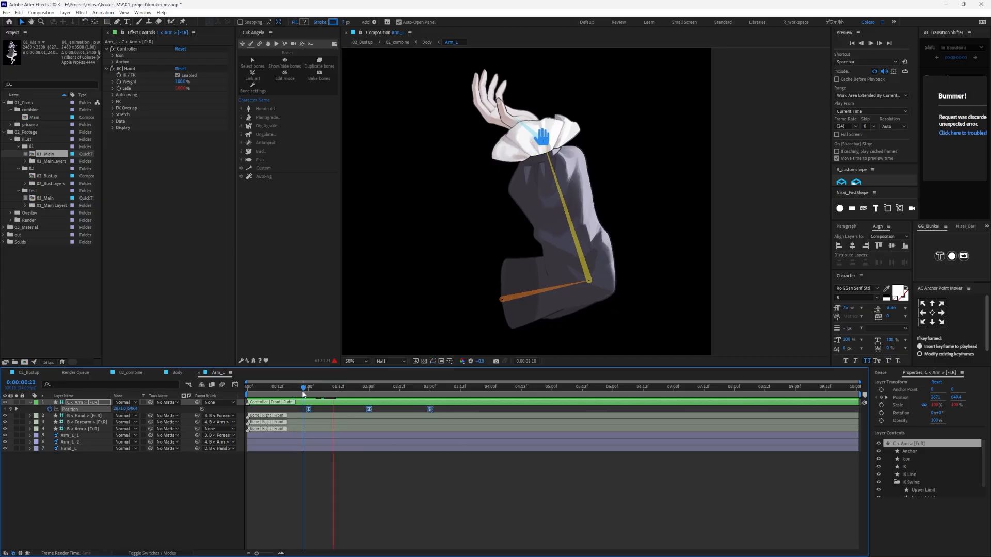
{"action": "left_click", "coordinate": [288, 395]}
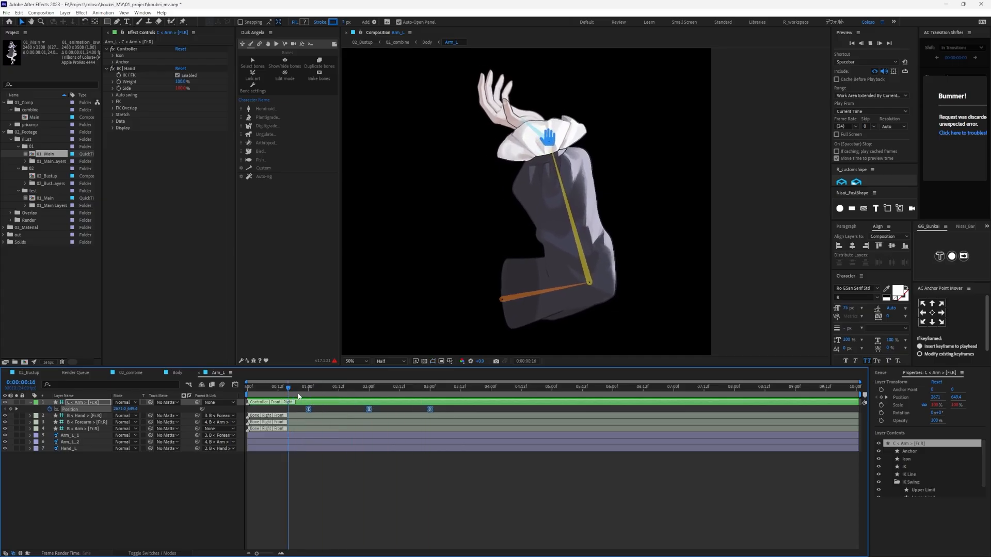
- Try rotating the Hand bone at 2 seconds
{"action": "left_click_drag", "start_coordinate": [298, 396], "coordinate": [370, 397]}
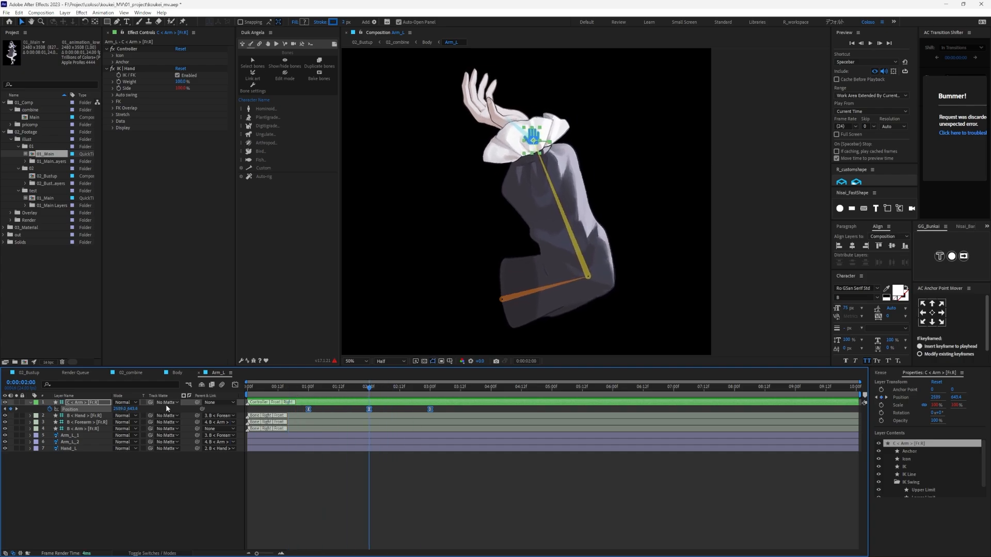
{"action": "left_click", "coordinate": [106, 416]}
{"action": "key", "text": "r"}
{"action": "left_click_drag", "start_coordinate": [125, 424], "coordinate": [129, 423]}
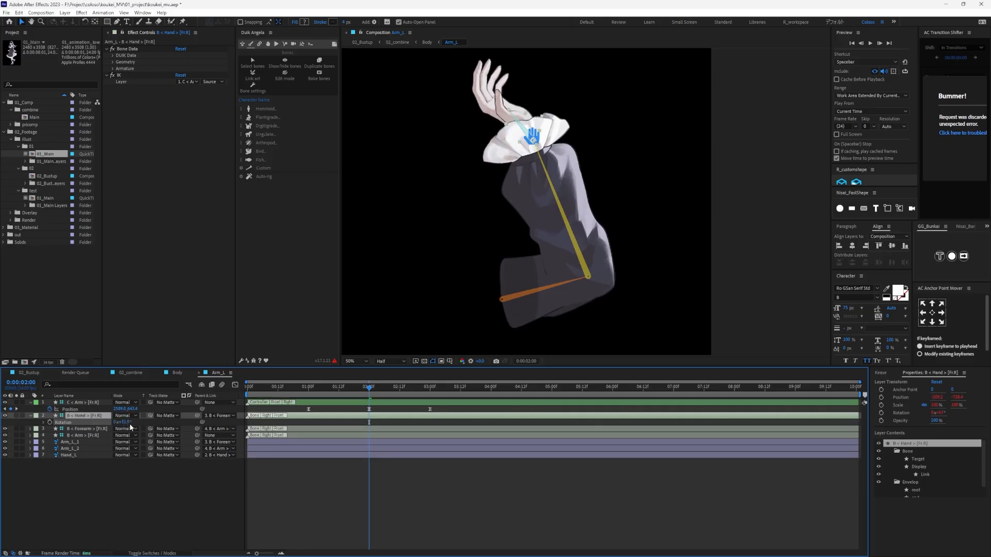
- Set a Rotation keyframe on the Hand bone at 0:00:01:02, just after the controller's first keyframe
{"action": "mouse_move", "coordinate": [302, 397]}
{"action": "left_mouse_down"}
{"action": "mouse_move", "coordinate": [377, 395]}
{"action": "mouse_move", "coordinate": [277, 397]}
{"action": "mouse_move", "coordinate": [388, 398]}
{"action": "mouse_move", "coordinate": [296, 399]}
{"action": "mouse_move", "coordinate": [314, 395]}
{"action": "left_mouse_up"}
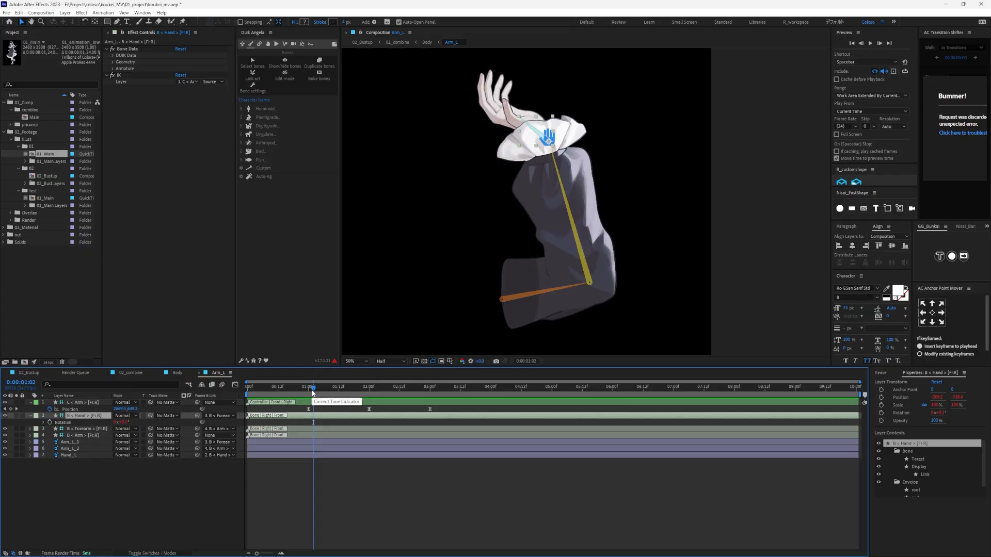
{"action": "left_click", "coordinate": [109, 428]}
{"action": "left_click", "coordinate": [82, 416]}
{"action": "key", "text": "r"}
{"action": "left_click", "coordinate": [72, 422]}
{"action": "left_click", "coordinate": [77, 416]}
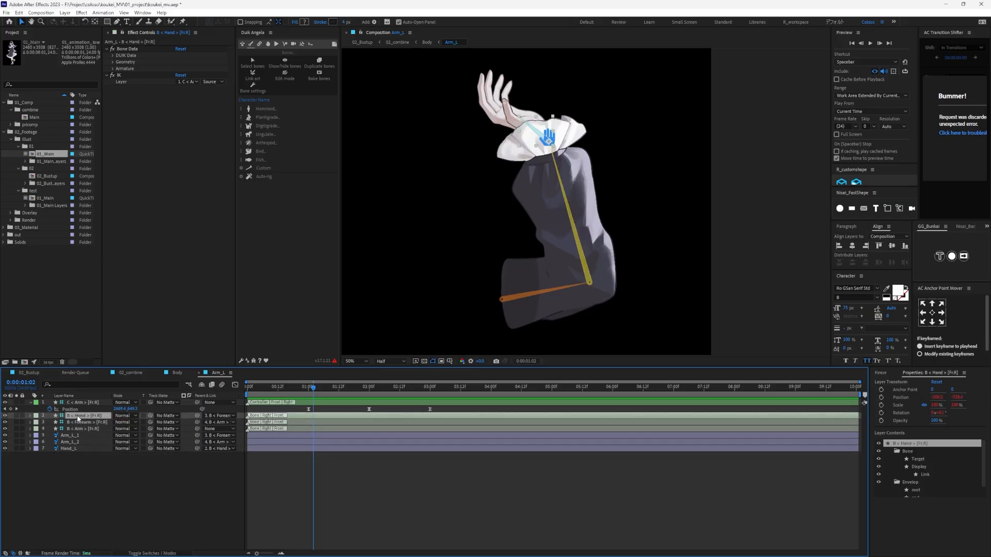
{"action": "key", "text": "r"}
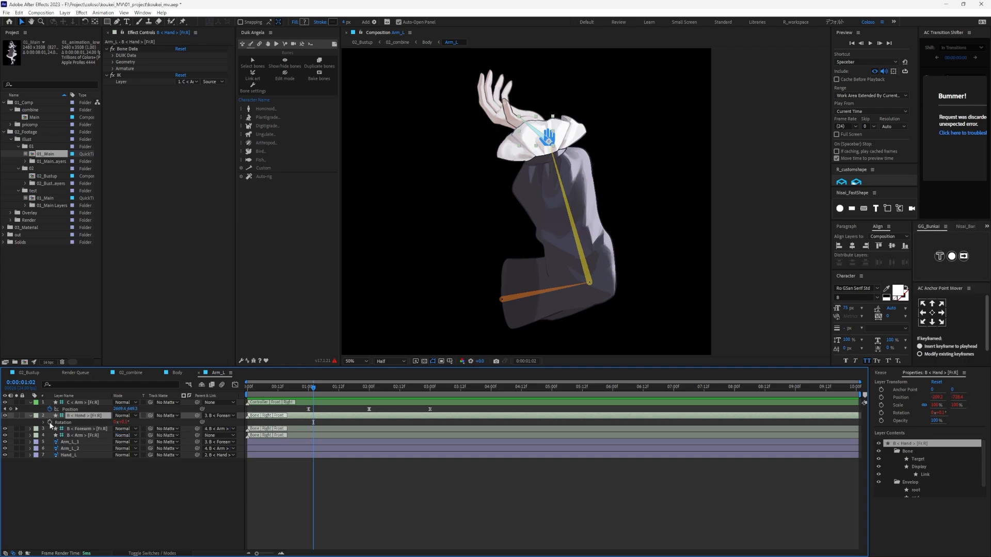
{"action": "left_click", "coordinate": [50, 423]}
- At 0:00:02:02, set the Hand bone's Rotation to 2° to add a second keyframe
{"action": "left_click_drag", "start_coordinate": [315, 387], "coordinate": [373, 389]}
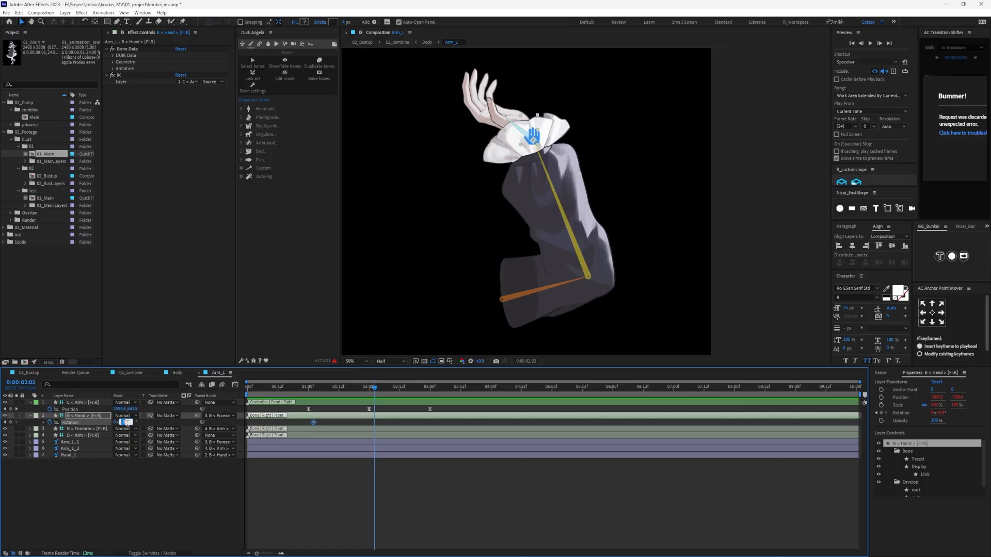
{"action": "key", "text": "Return"}
{"action": "key", "text": "ctrl+z"}
{"action": "key", "text": "Return"}
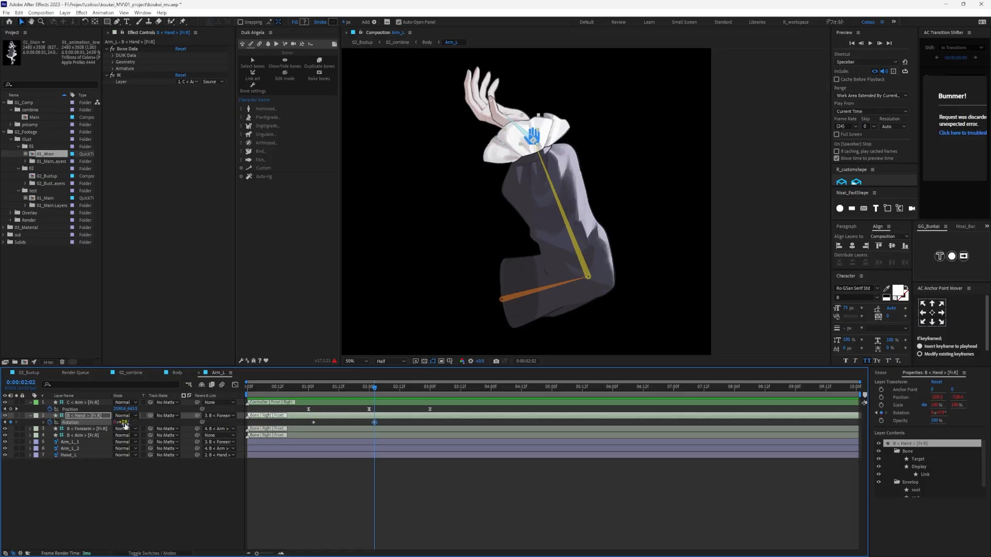
{"action": "key", "text": "ctrl+z"}
{"action": "left_click", "coordinate": [124, 423]}
{"action": "type", "text": "2"}
{"action": "key", "text": "Return"}
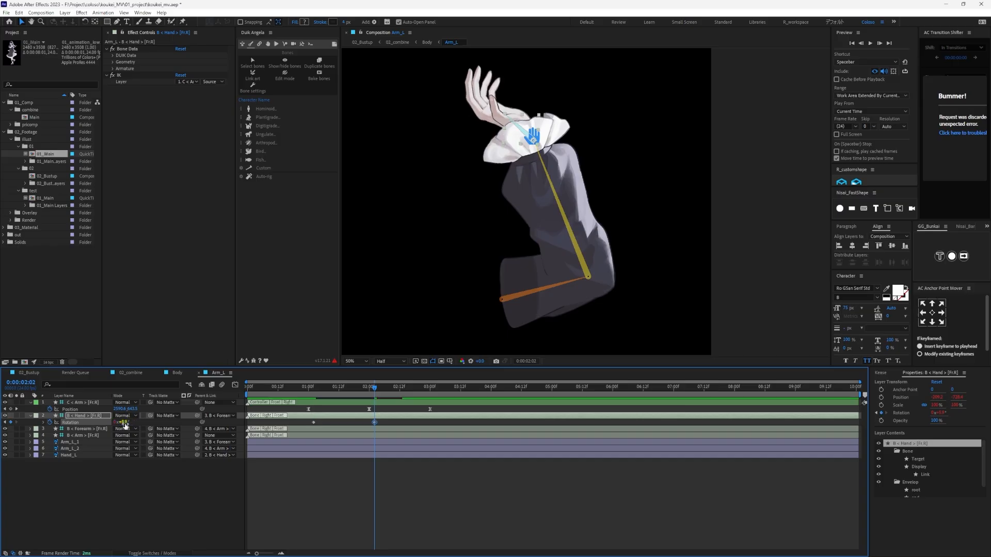
{"action": "key", "text": "space"}
{"action": "left_click", "coordinate": [123, 423]}
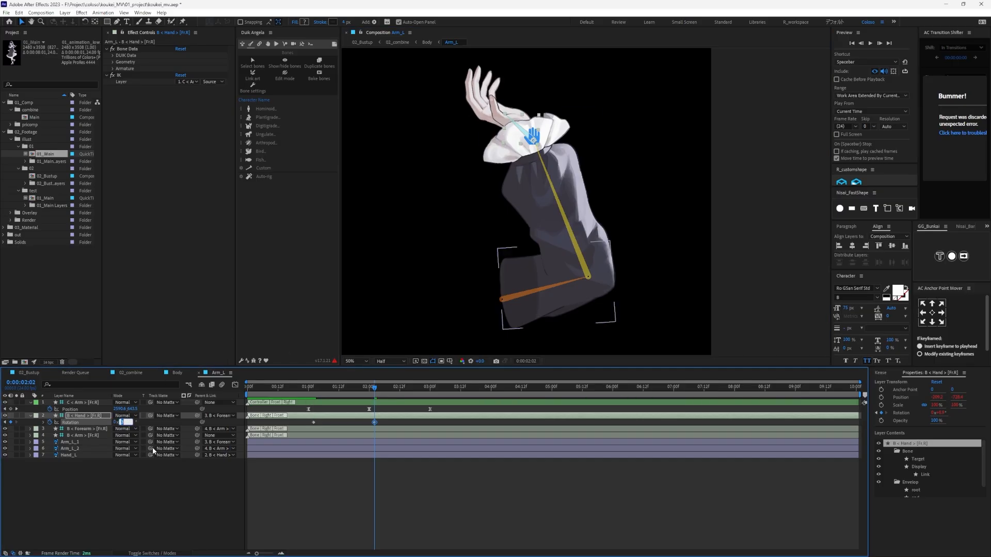
{"action": "left_click", "coordinate": [340, 480]}
- Copy the Hand bone's first Rotation keyframe to 0:00:03:02
{"action": "left_click_drag", "start_coordinate": [372, 390], "coordinate": [435, 401]}
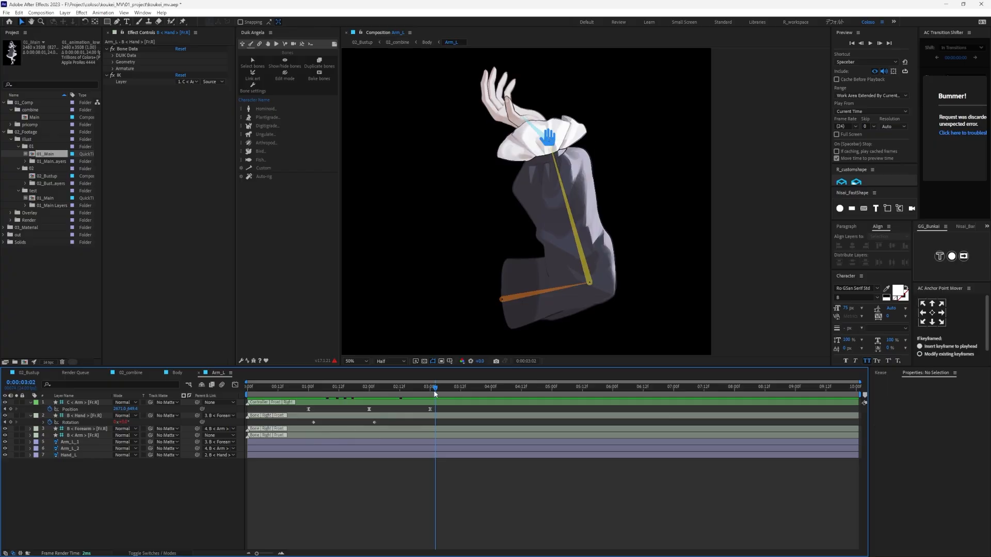
{"action": "left_click", "coordinate": [314, 422]}
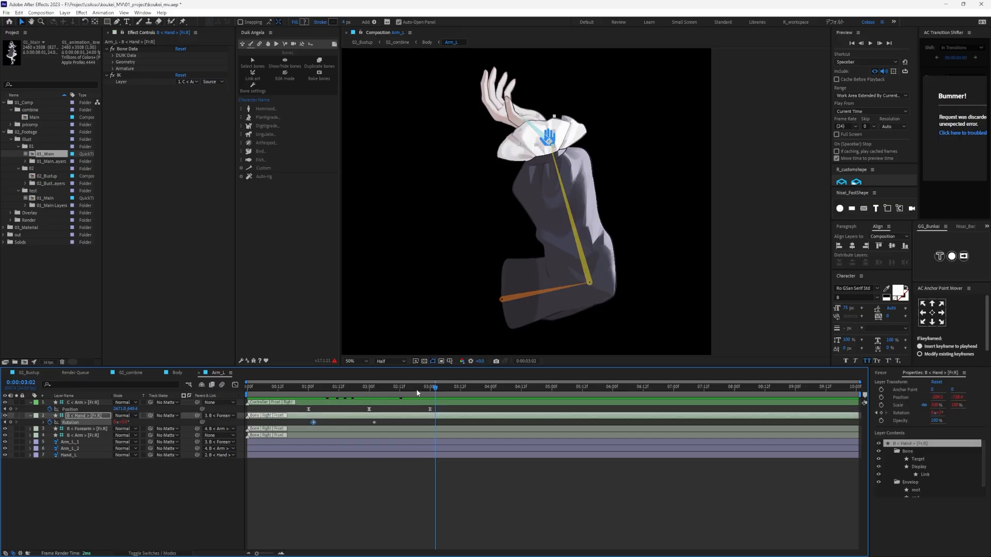
{"action": "key", "text": "ctrl+v"}
- Apply Easy Ease to all three Hand bone Rotation keyframes
{"action": "left_click_drag", "start_coordinate": [452, 425], "coordinate": [293, 423]}
{"action": "left_click", "coordinate": [376, 423]}
{"action": "left_click", "coordinate": [386, 486]}
{"action": "left_click_drag", "start_coordinate": [461, 431], "coordinate": [299, 426]}
{"action": "left_click", "coordinate": [333, 477]}
- Play back the combined arm swing and hand rotation from around 1 second to check the timing
{"action": "left_click_drag", "start_coordinate": [340, 388], "coordinate": [299, 395]}
{"action": "key", "text": "space"}
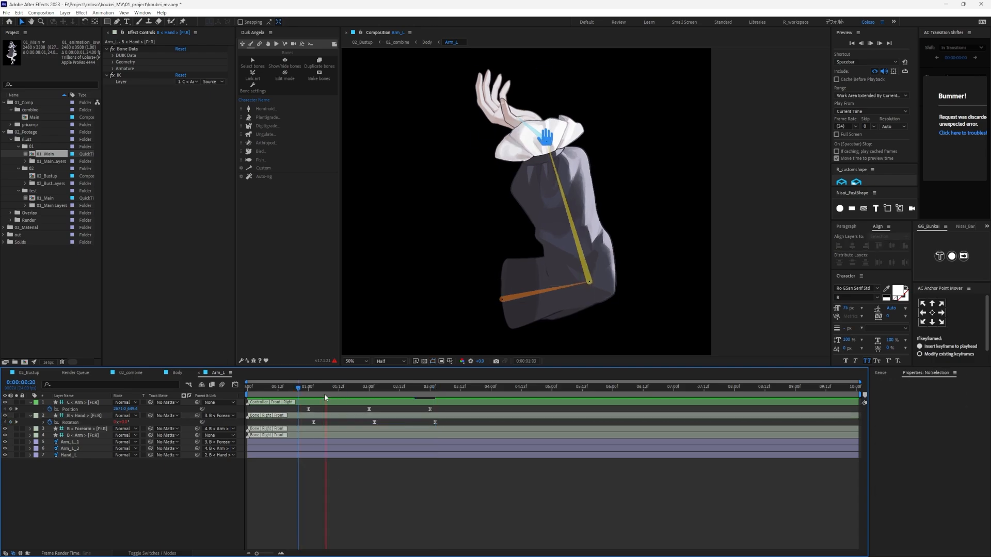
{"action": "left_click", "coordinate": [345, 394]}
{"action": "left_click_drag", "start_coordinate": [347, 394], "coordinate": [317, 396]}
{"action": "key", "text": "space"}
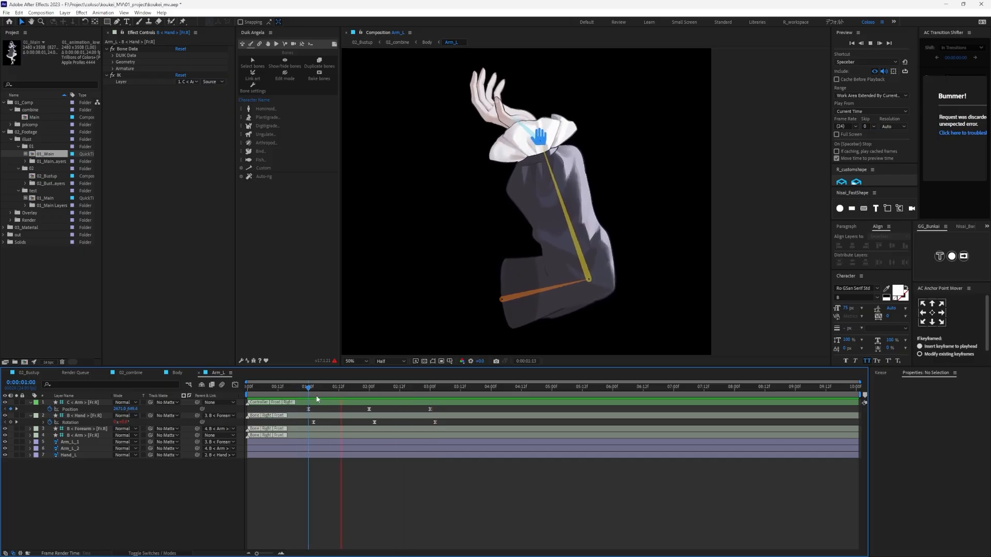
{"action": "left_click", "coordinate": [304, 396]}
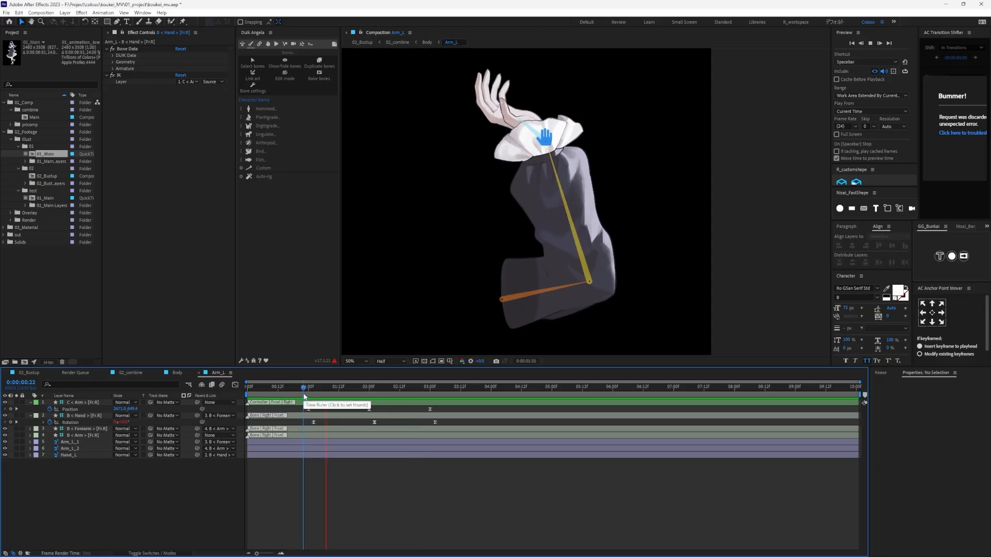
{"action": "left_click", "coordinate": [361, 396]}
{"action": "key", "text": "space"}
- Enter a new Rotation value for the Hand bone's middle keyframe at 0:00:02:02
{"action": "left_click_drag", "start_coordinate": [340, 396], "coordinate": [374, 398]}
{"action": "left_click", "coordinate": [122, 422]}
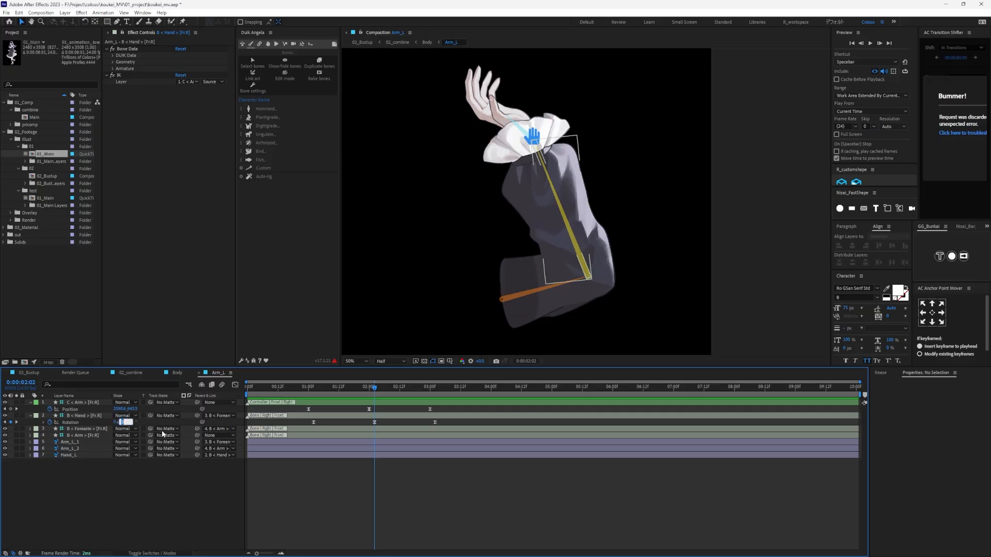
{"action": "type", "text": "-79"}
{"action": "key", "text": "Return"}
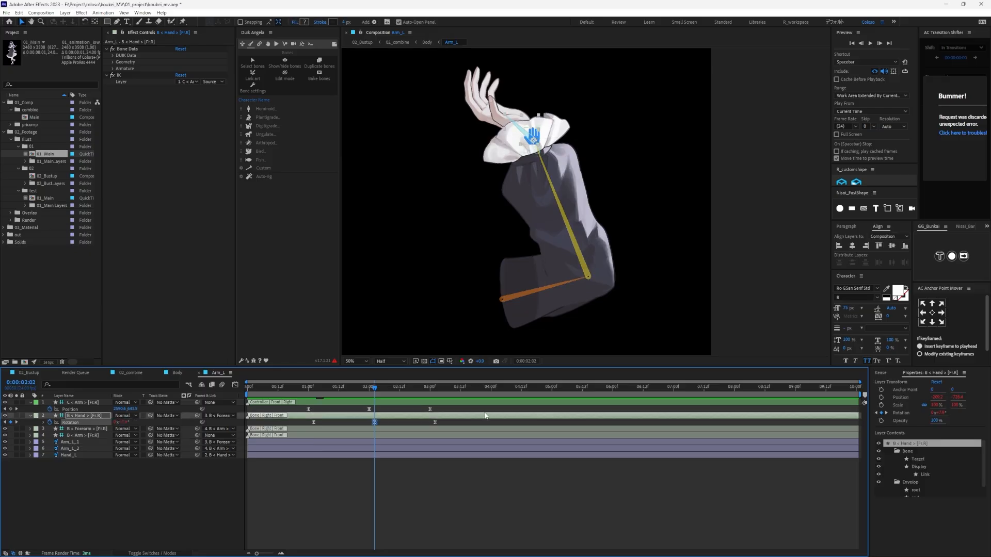